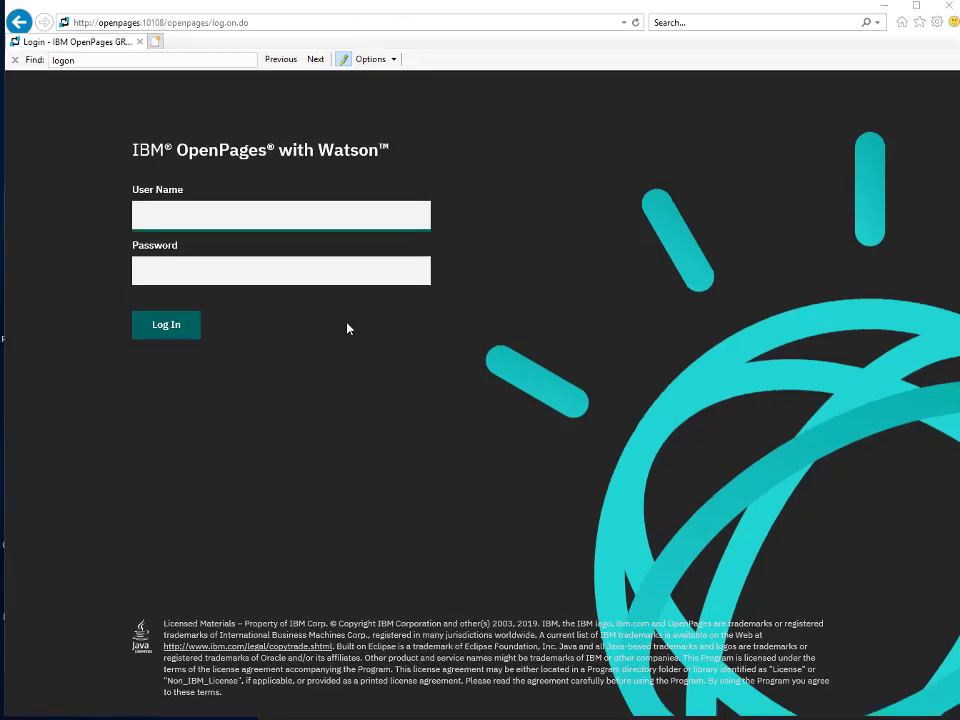
Step: Log in to OpenPages with the saved administrator account
click(258, 204)
click(268, 212)
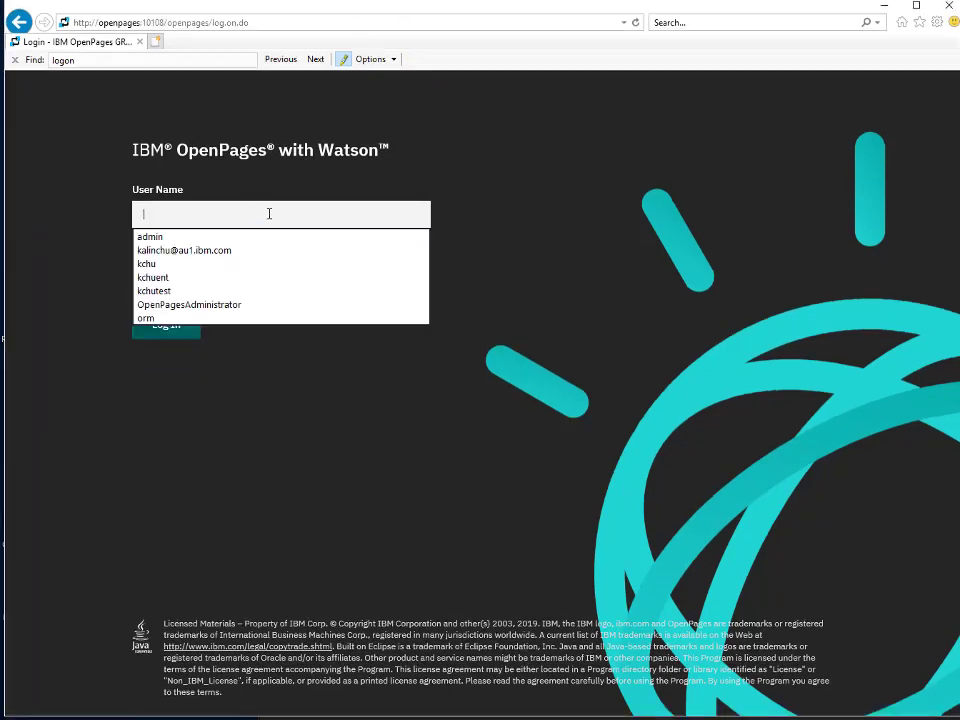
click(221, 304)
click(166, 324)
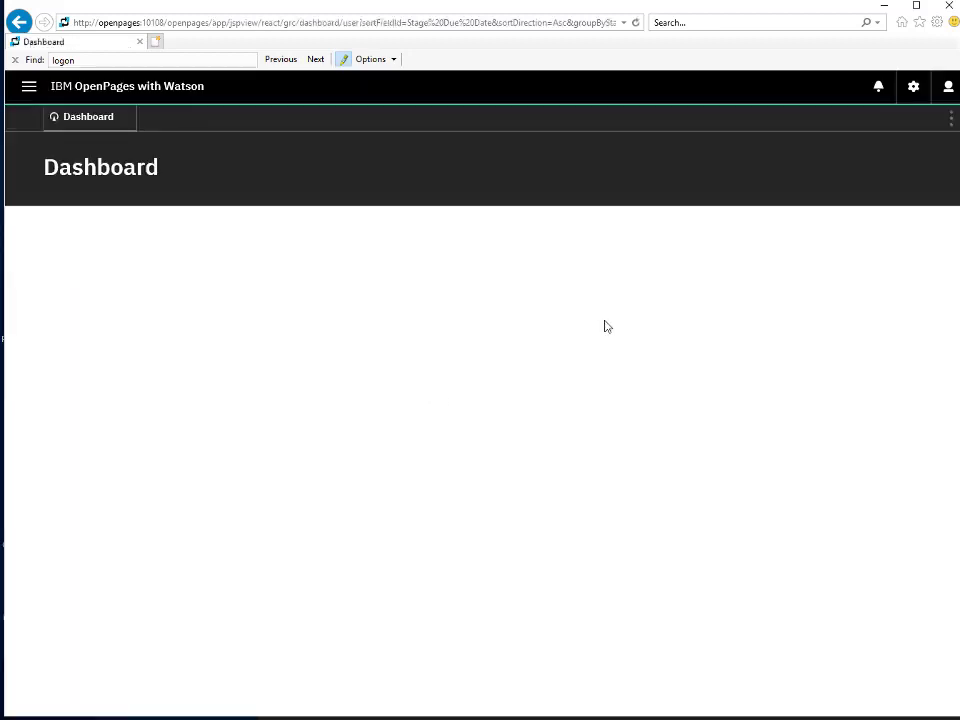
Step: Switch to the Standard UI from the profile menu and show the Administration menu
click(948, 88)
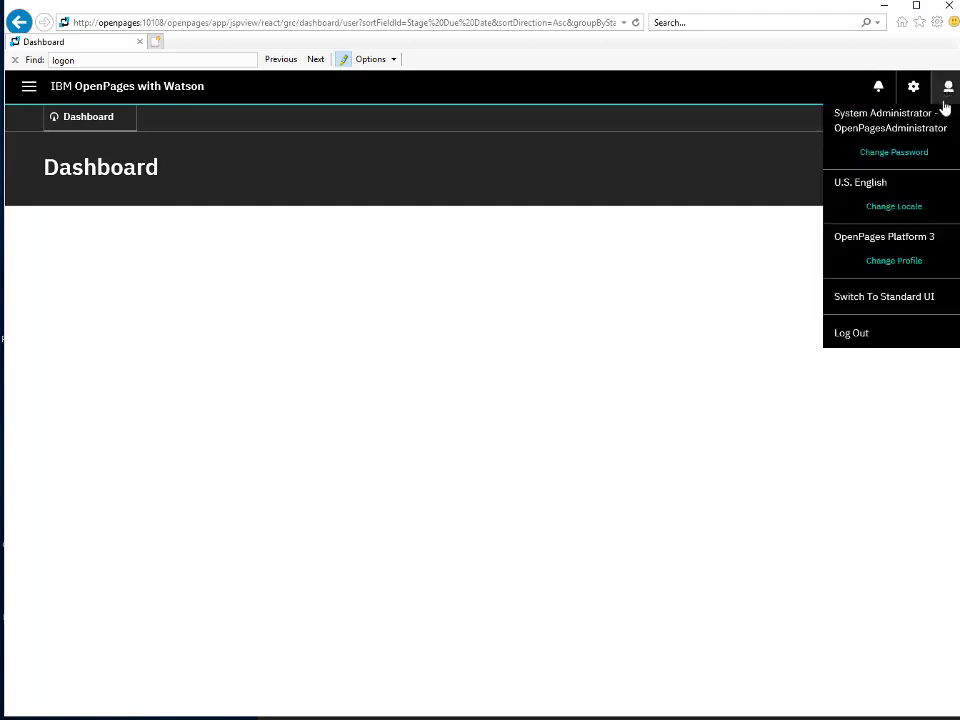
click(902, 298)
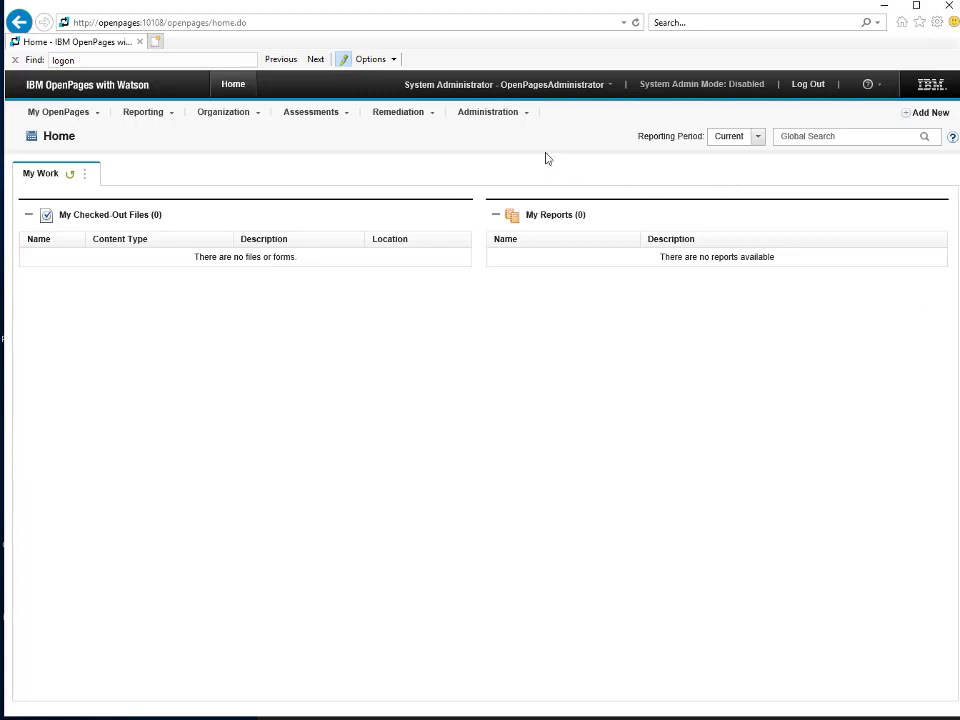
click(500, 114)
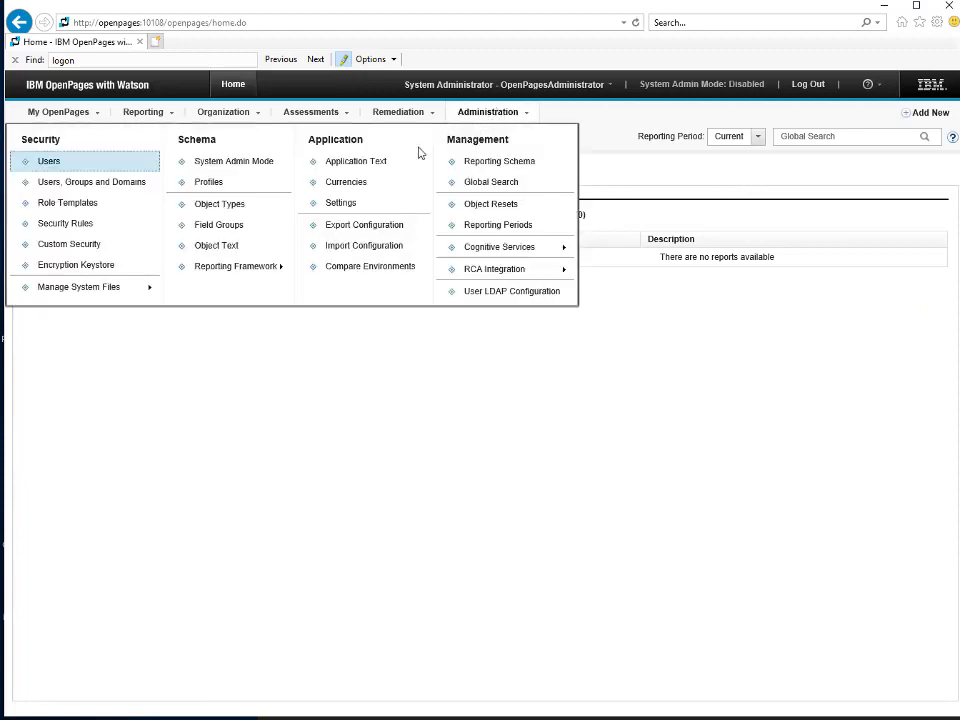
Step: Open Application Text, expand Labels, and search the page for 'logon'
click(352, 165)
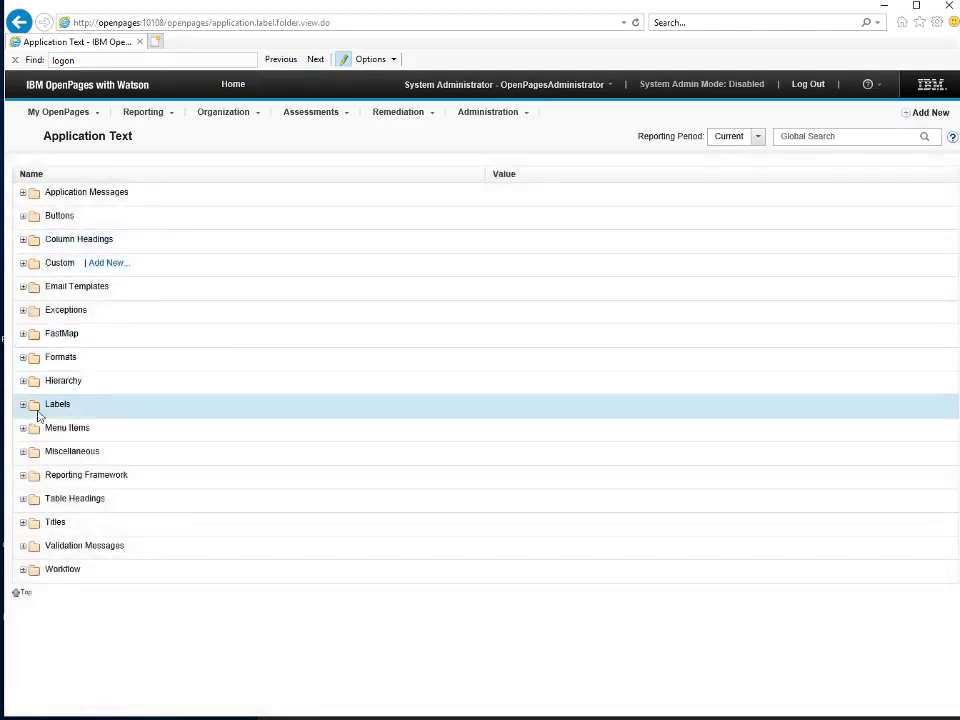
click(24, 406)
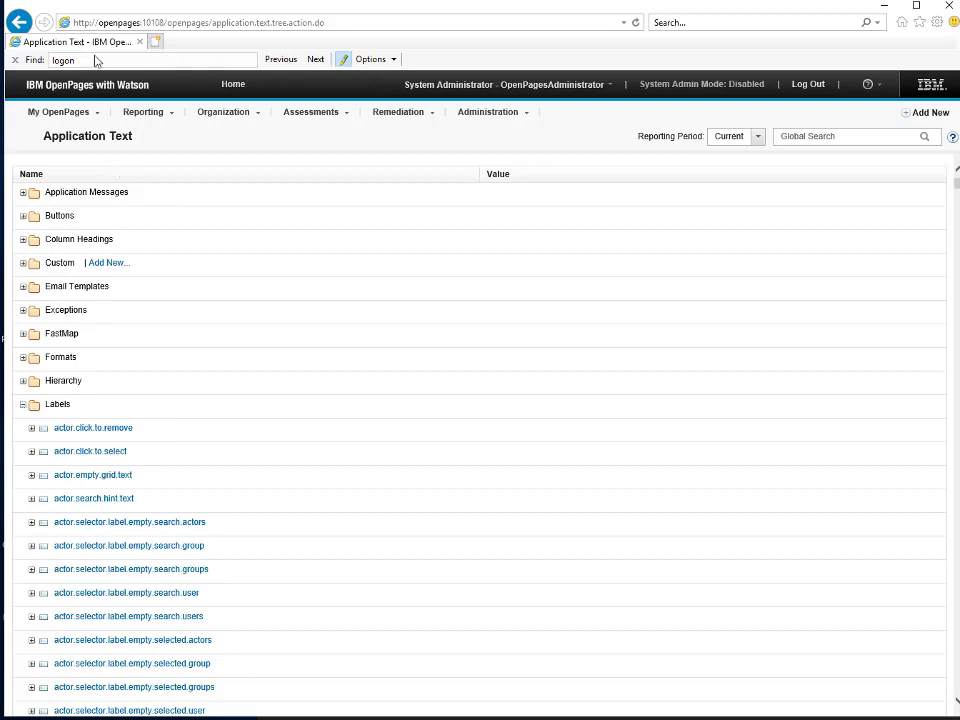
click(97, 60)
key(Return)
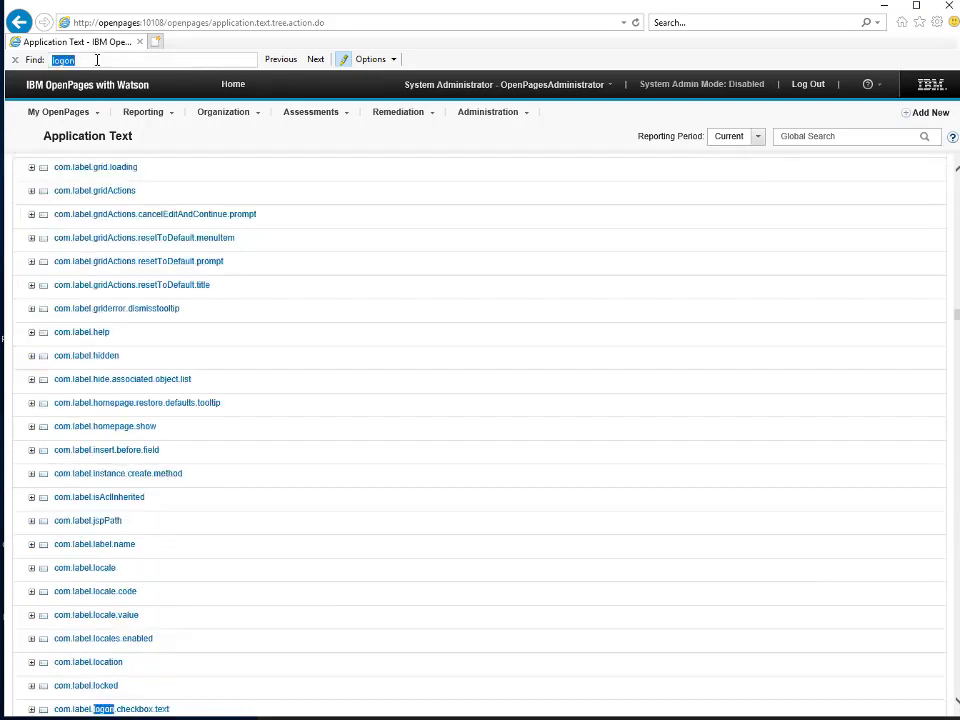
click(97, 60)
click(316, 60)
Step: Expand com.label.logon.system.notice.text to list its locales from it_IT to de_DE
click(214, 476)
scroll(195, 493, down, 3)
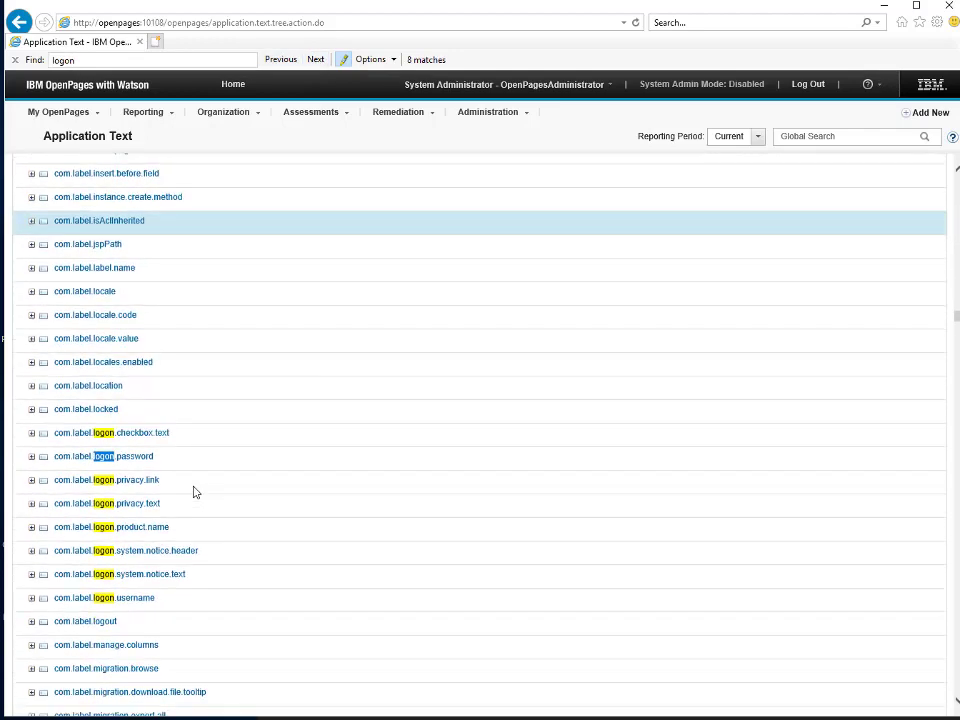
scroll(195, 492, down, 1)
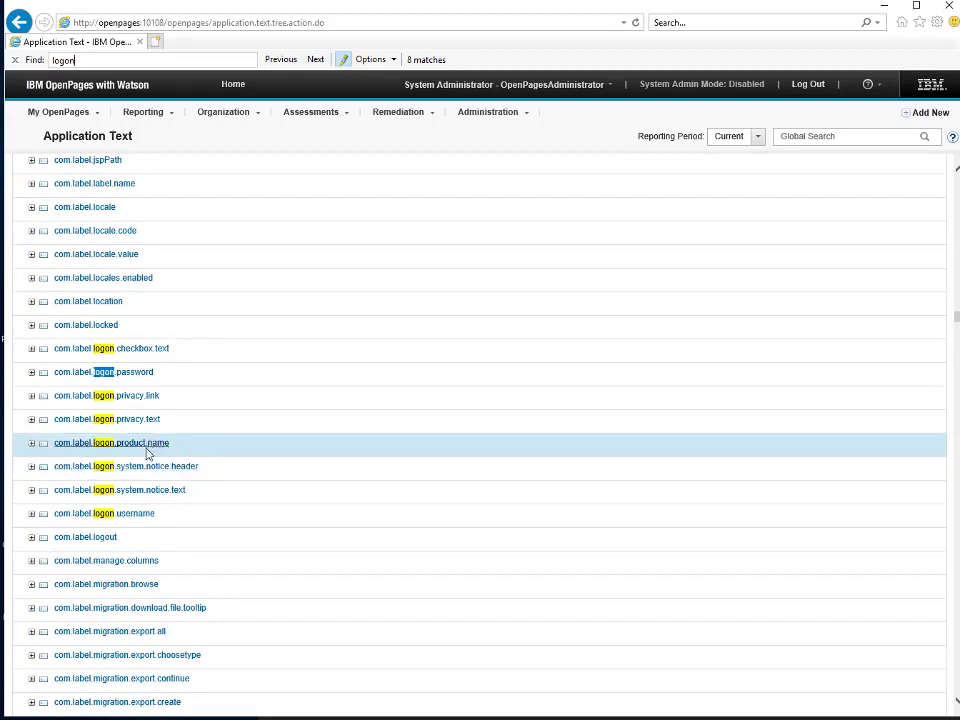
click(32, 491)
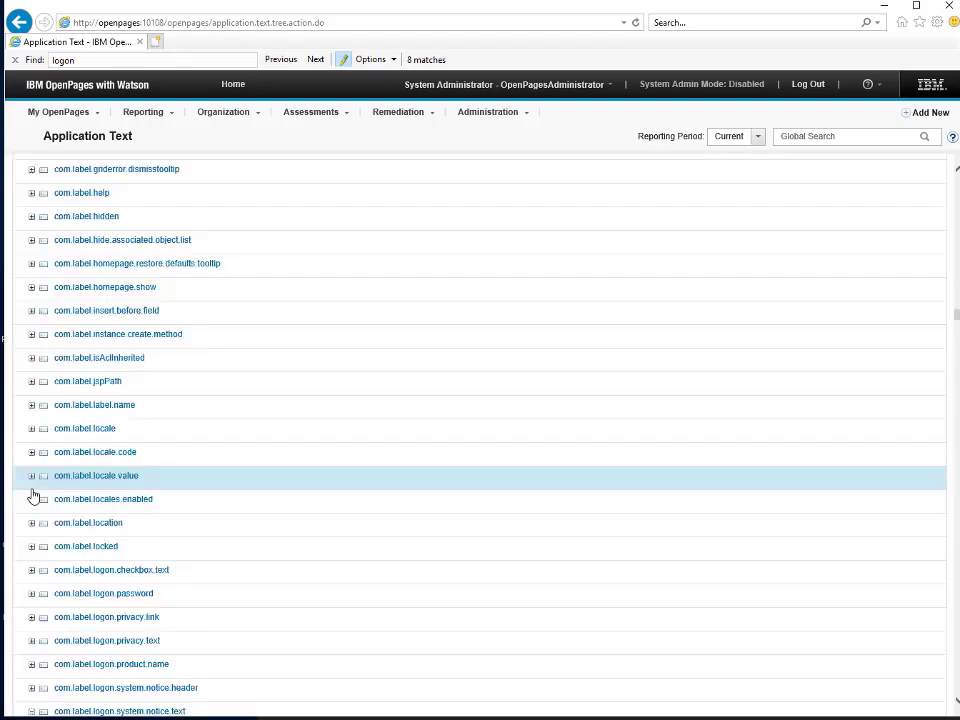
scroll(180, 527, down, 3)
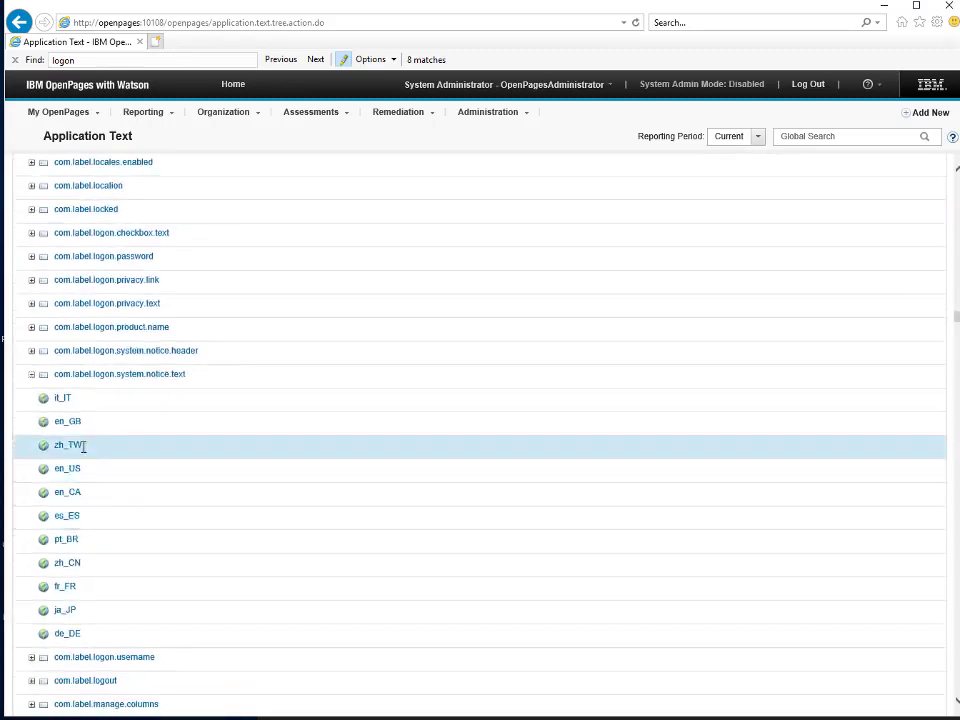
Step: Save 'System outage on Sunday 3pm - 6pm' as the en_GB system notice label
click(67, 422)
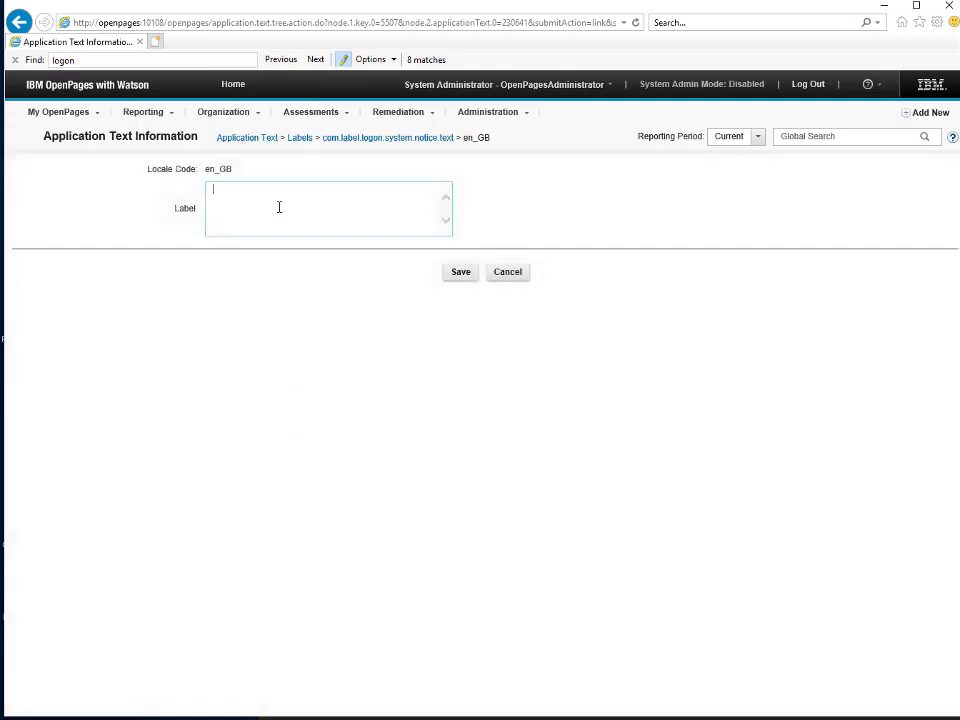
text(System outage on Sunday 3pm - 6pm)
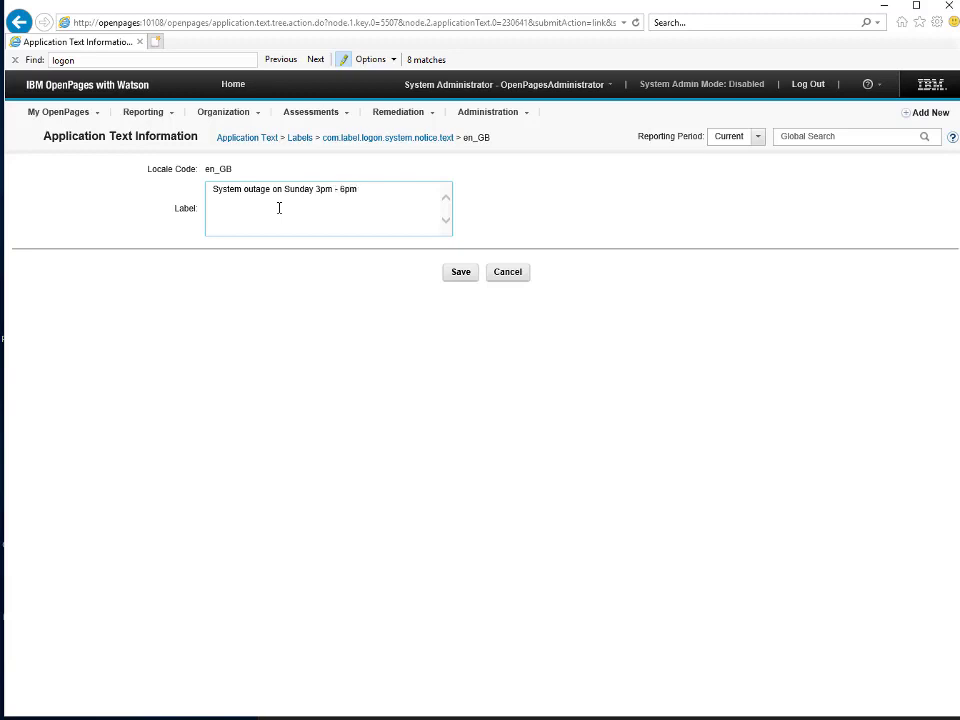
click(461, 275)
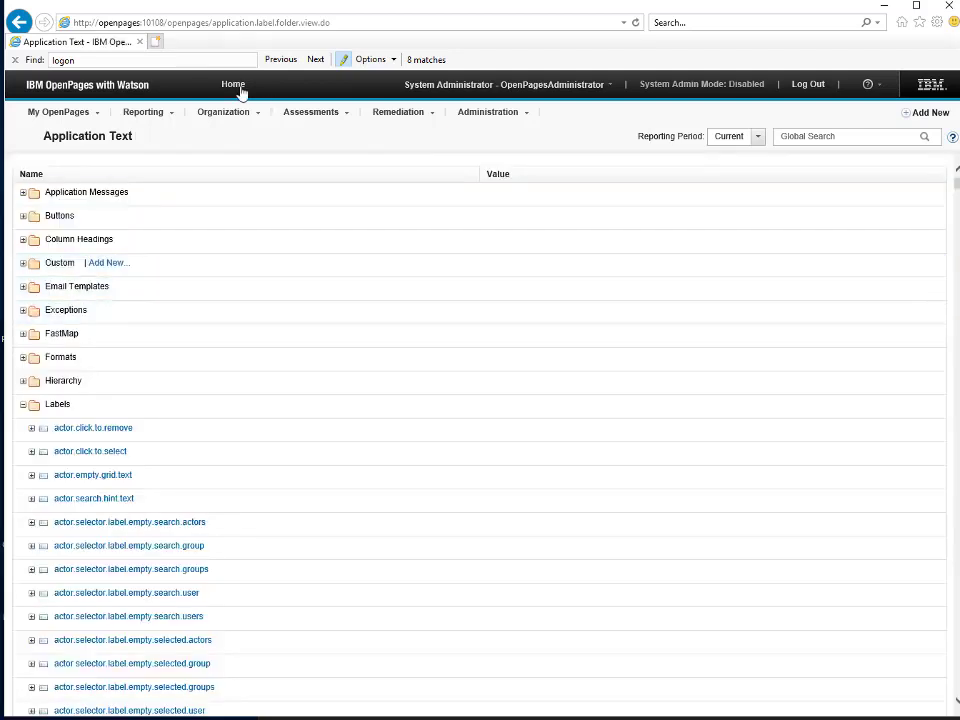
Step: Find 'logon' and expand com.label.logon.system.notice.header, where en_GB reads 'System Notice'
double_click(92, 62)
key(Return)
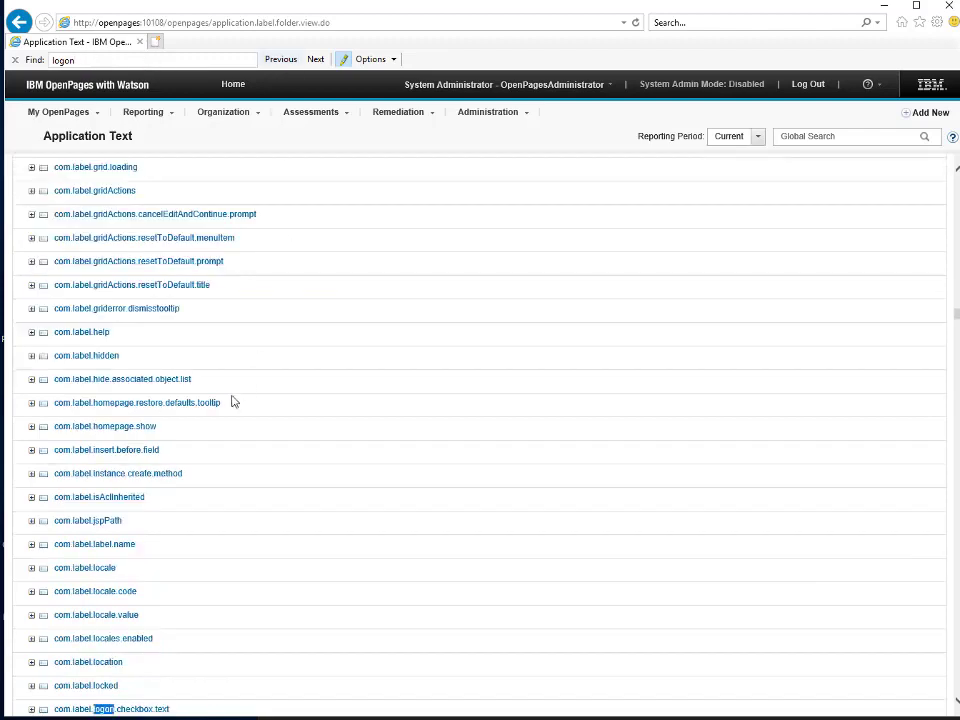
scroll(206, 484, down, 5)
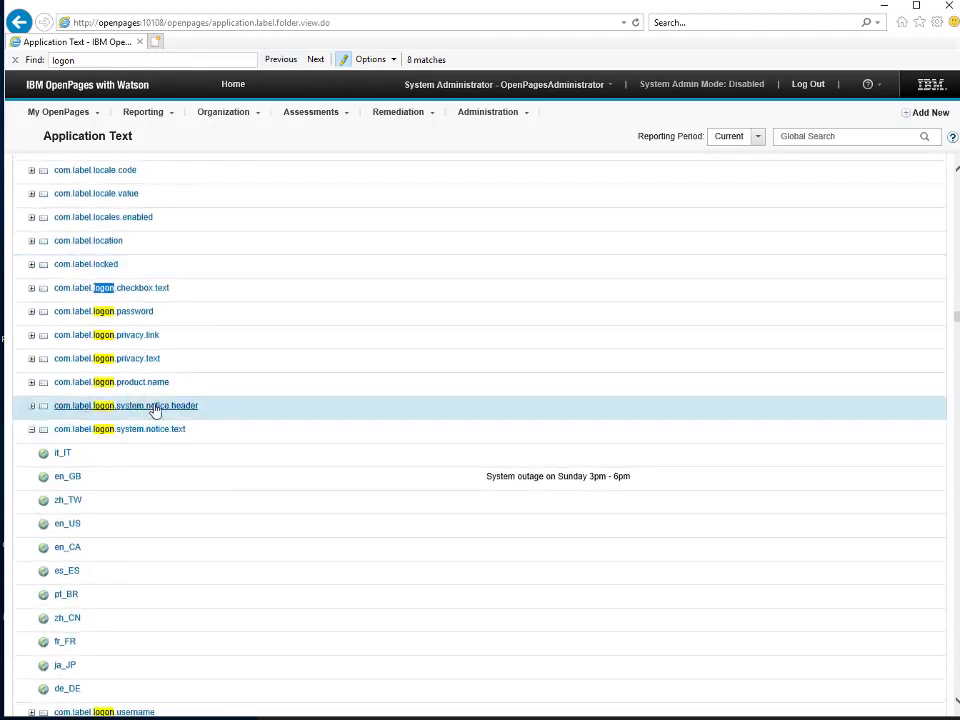
click(32, 410)
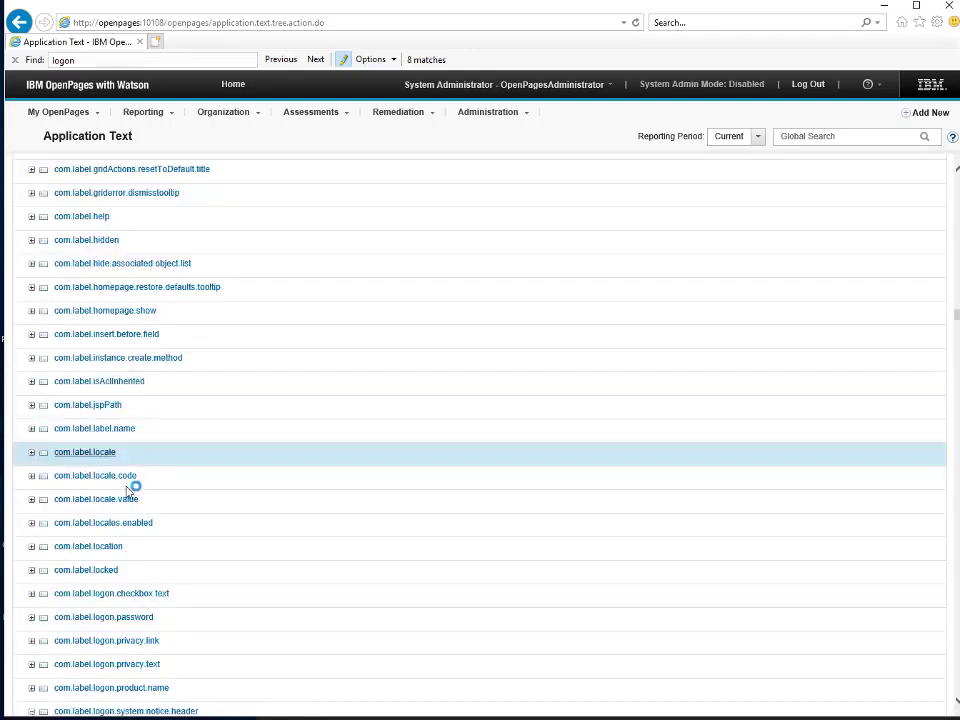
scroll(148, 517, down, 1)
scroll(148, 517, down, 3)
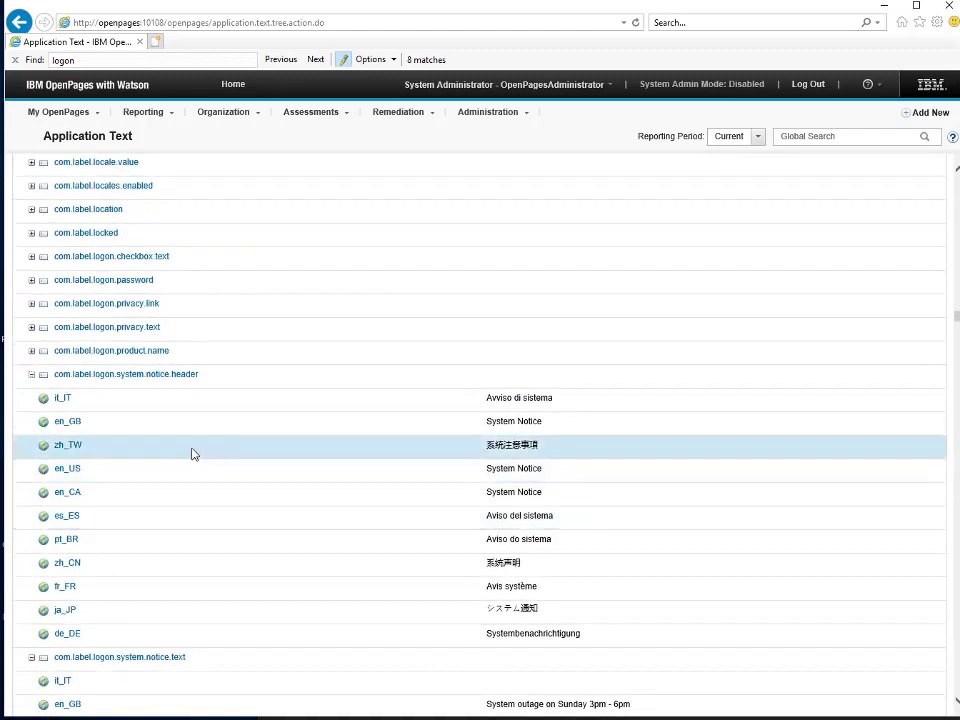
drag(487, 421, 543, 421)
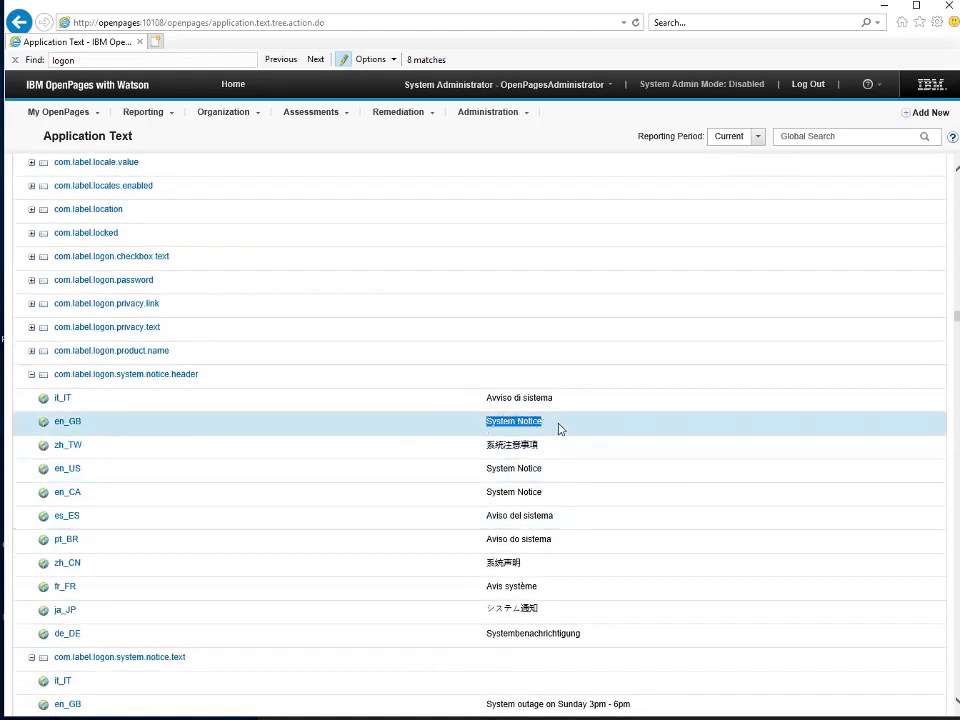
click(478, 428)
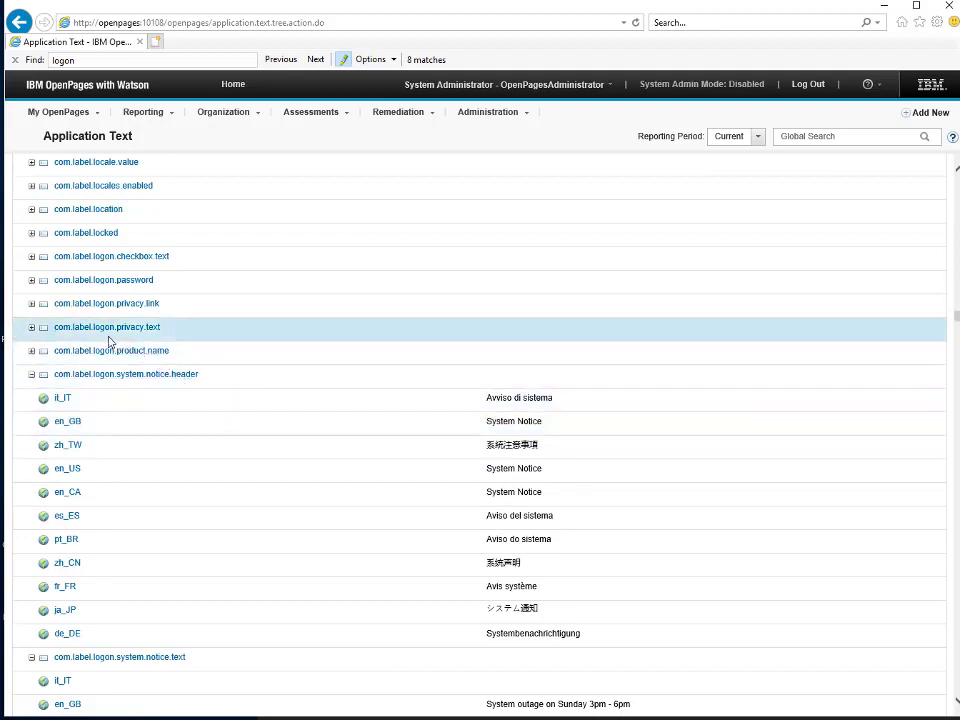
Step: Expand com.label.logon.checkbox.text and save its en_GB label as 'Product disclaimer. Tick checkbox'
click(31, 258)
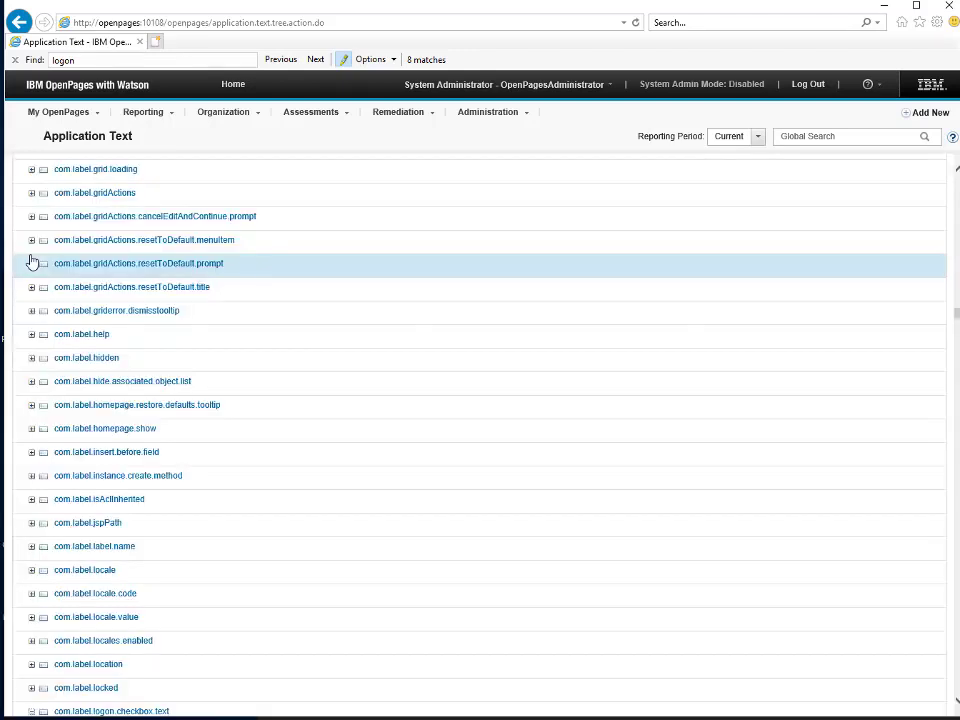
scroll(75, 410, down, 5)
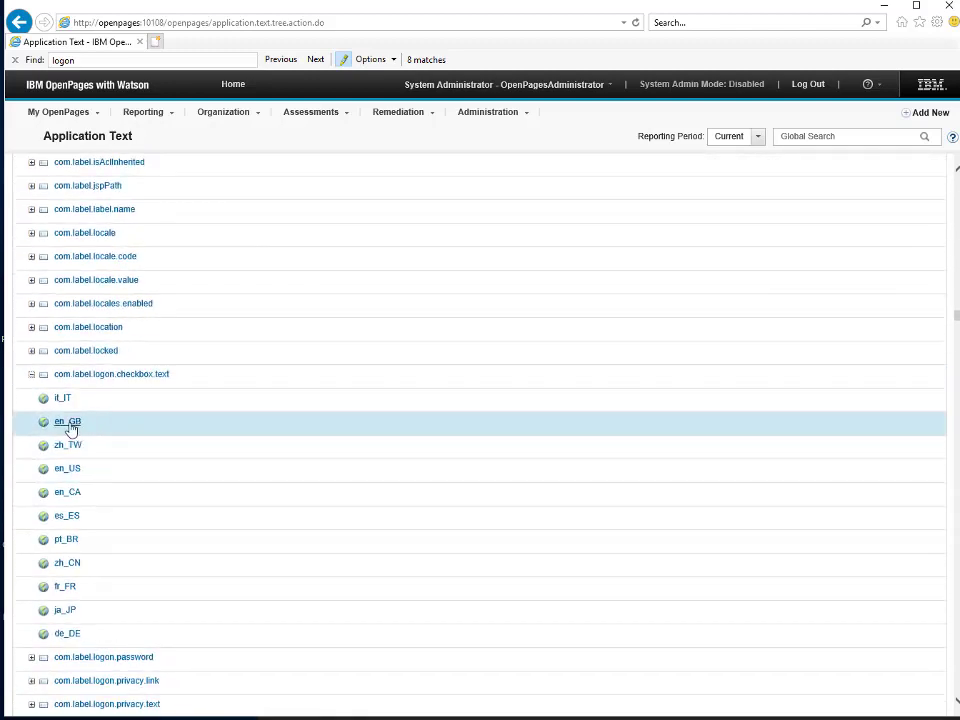
click(70, 428)
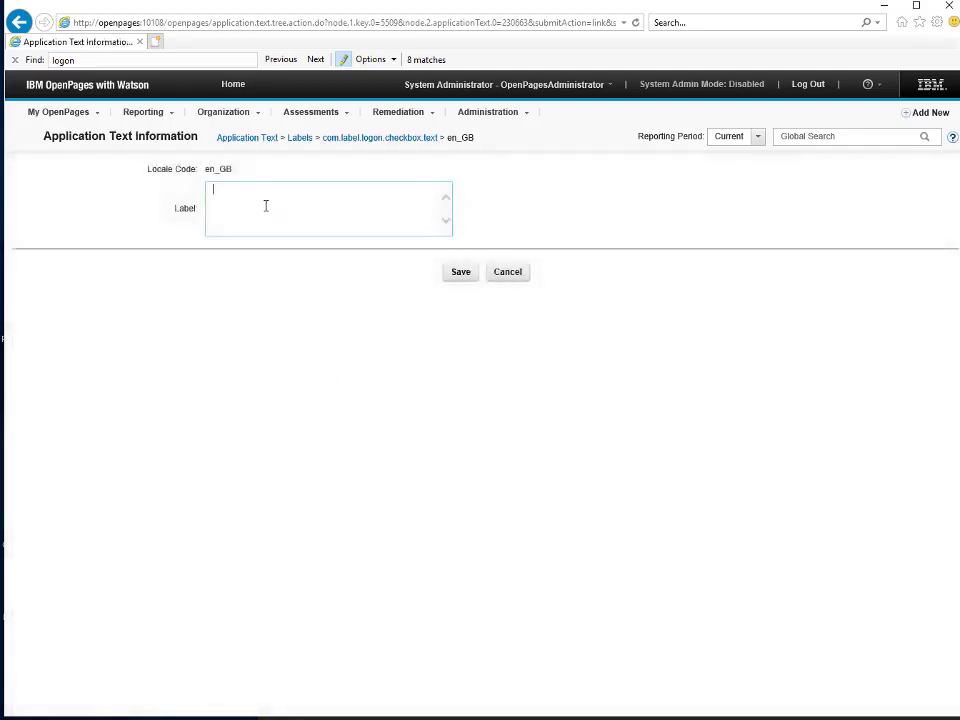
text(Product)
text( disclaimer)
text(: Cli)
key(BackSpace)
key(BackSpace)
key(BackSpace)
text(Tick checkbox)
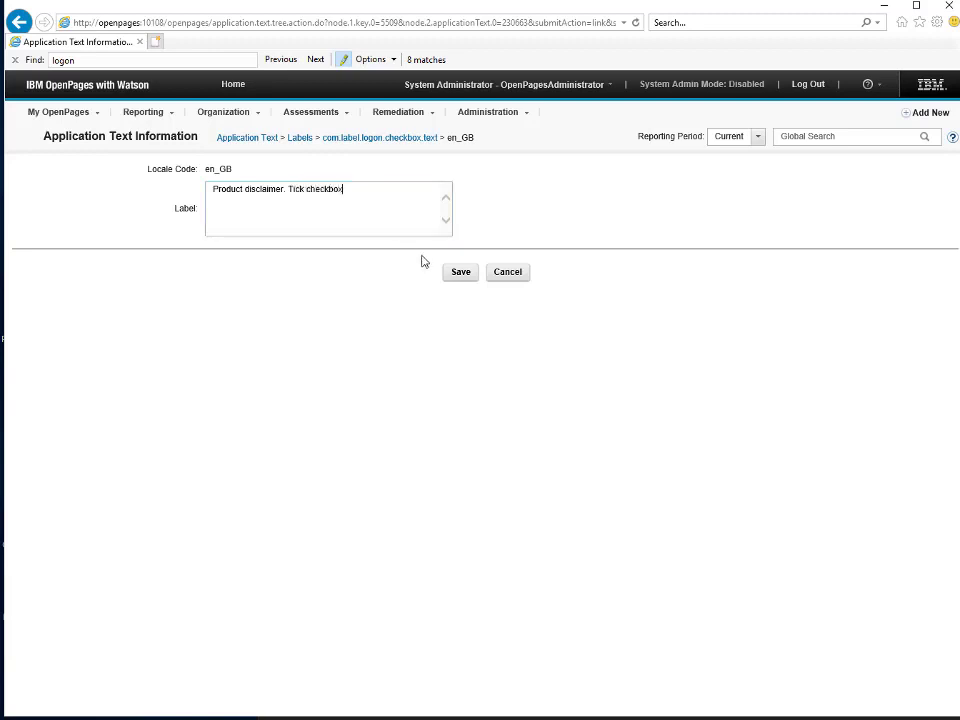
click(452, 276)
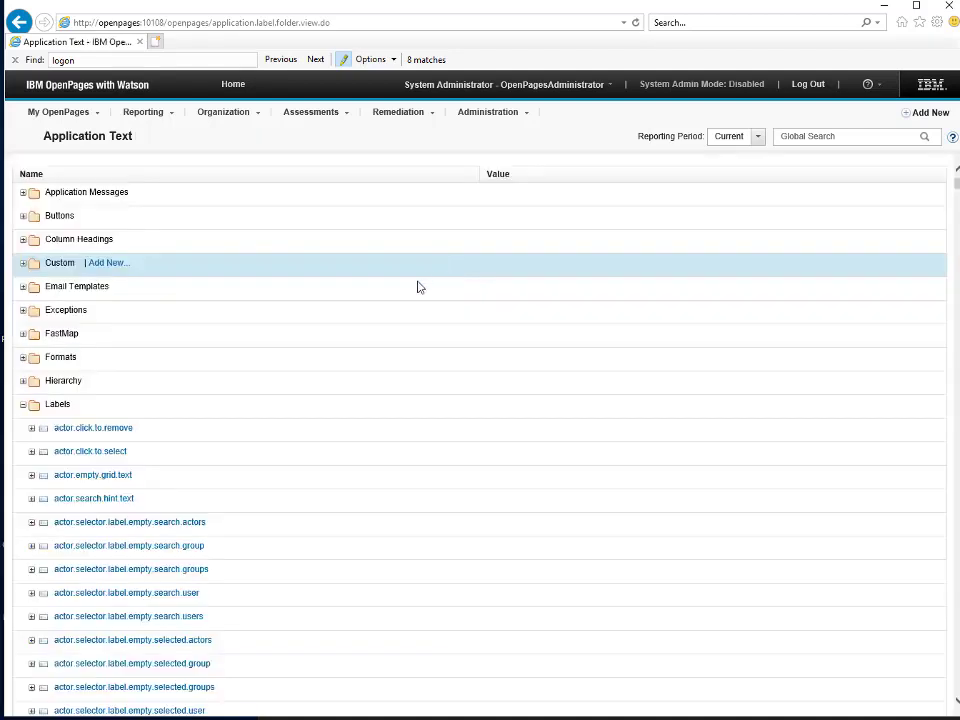
Step: Search 'logon' again and expand com.label.logon.privacy.text to show locales it_IT to de_DE
click(135, 61)
key(BackSpace)
text(logon)
click(298, 60)
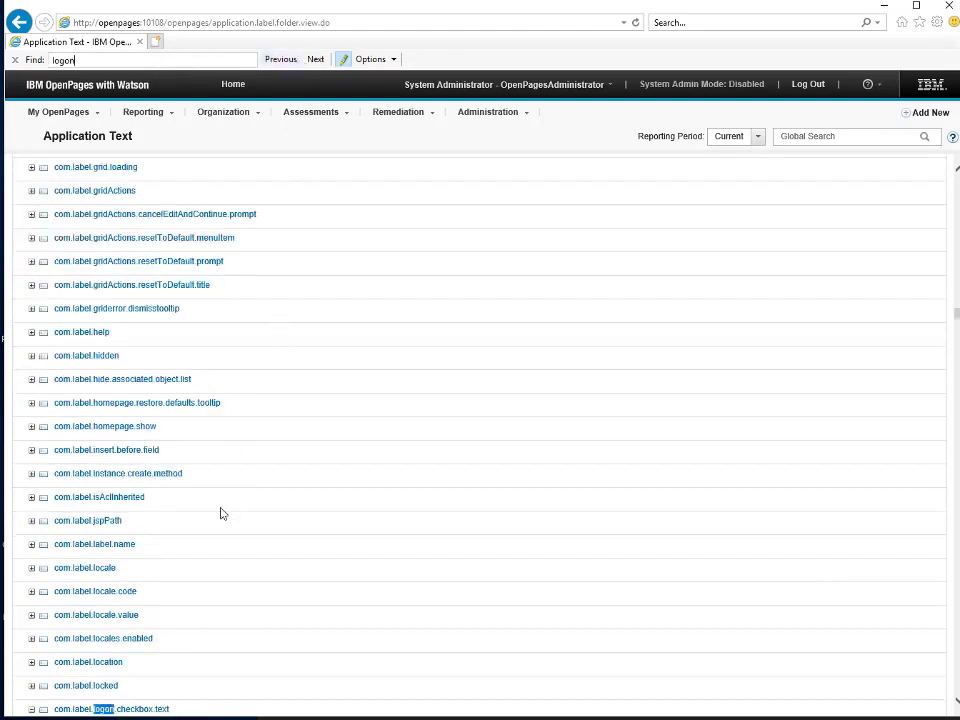
scroll(221, 512, down, 3)
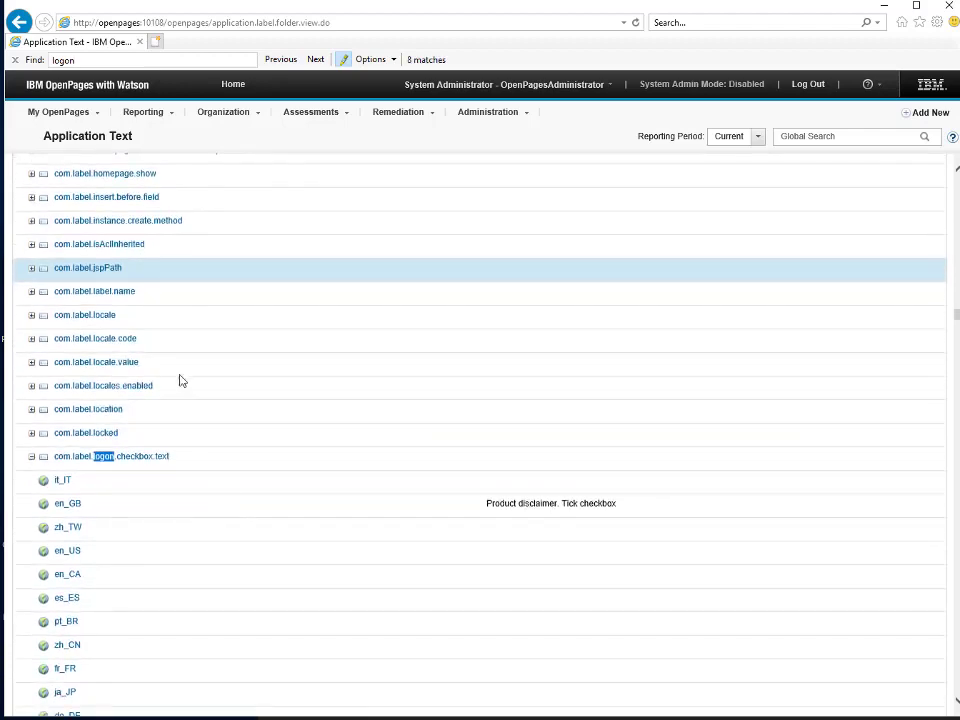
scroll(139, 437, down, 5)
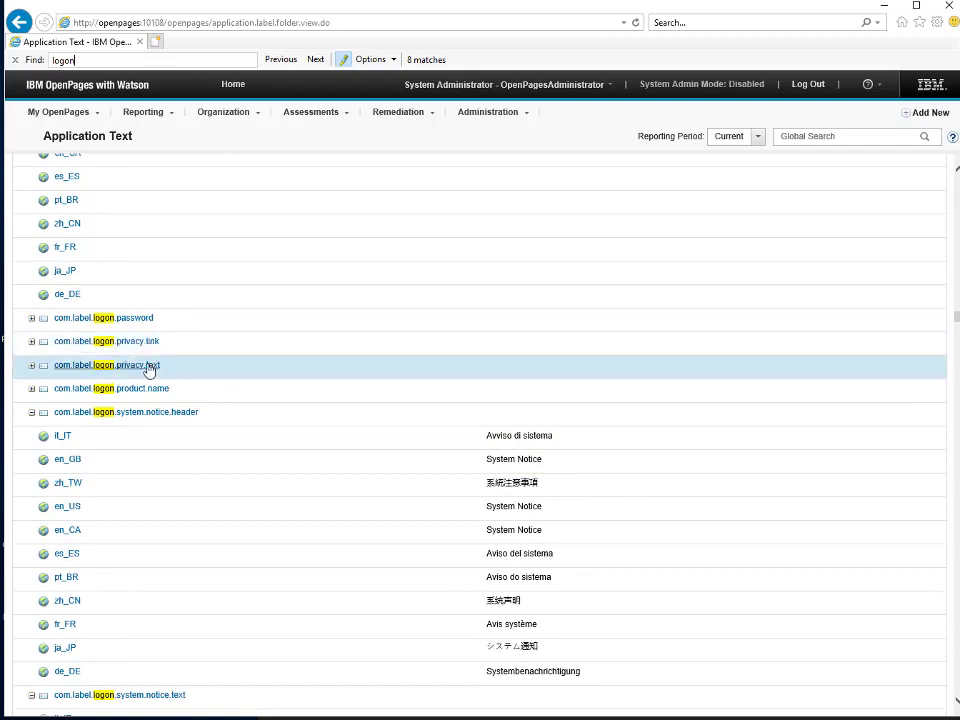
click(32, 367)
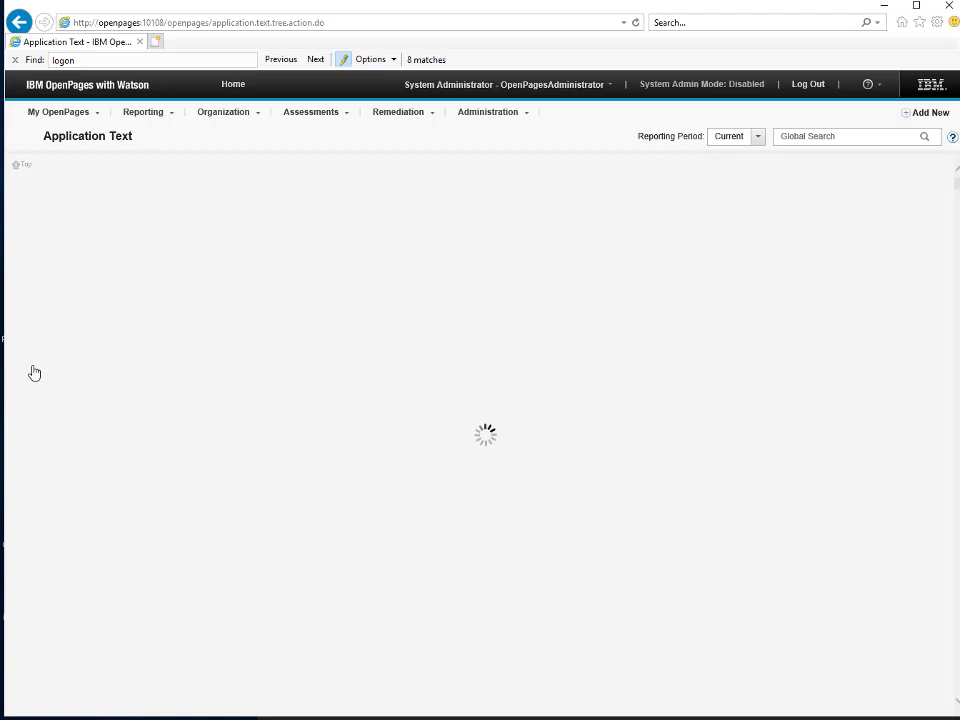
scroll(40, 385, down, 5)
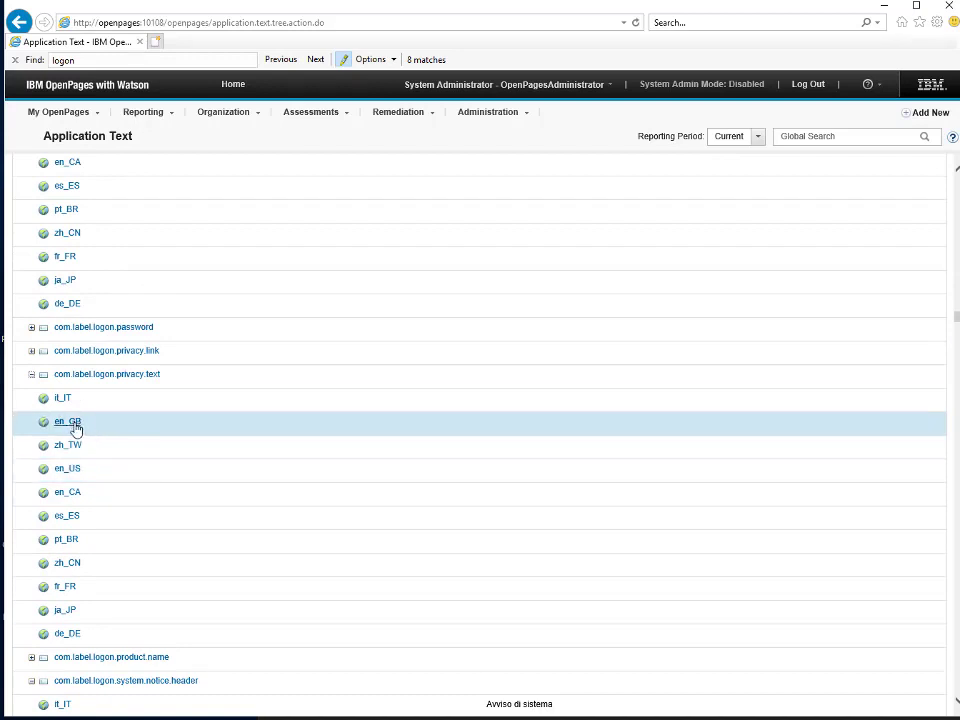
Step: Save the en_GB com.label.logon.privacy.text label as 'Privacy text'
click(69, 423)
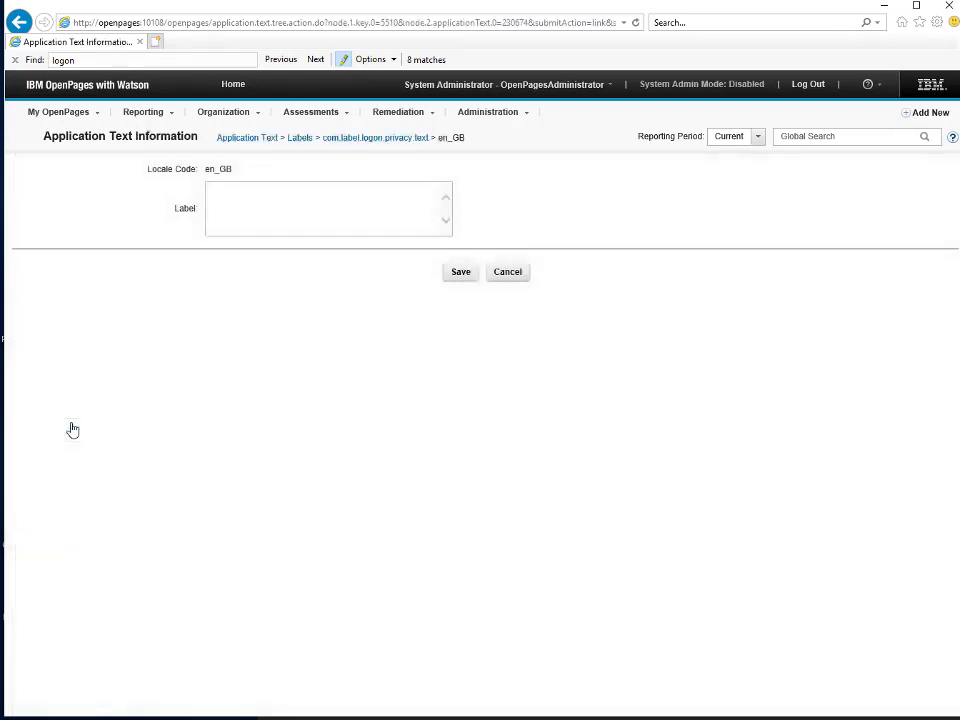
click(251, 195)
text(Privacy text)
click(459, 276)
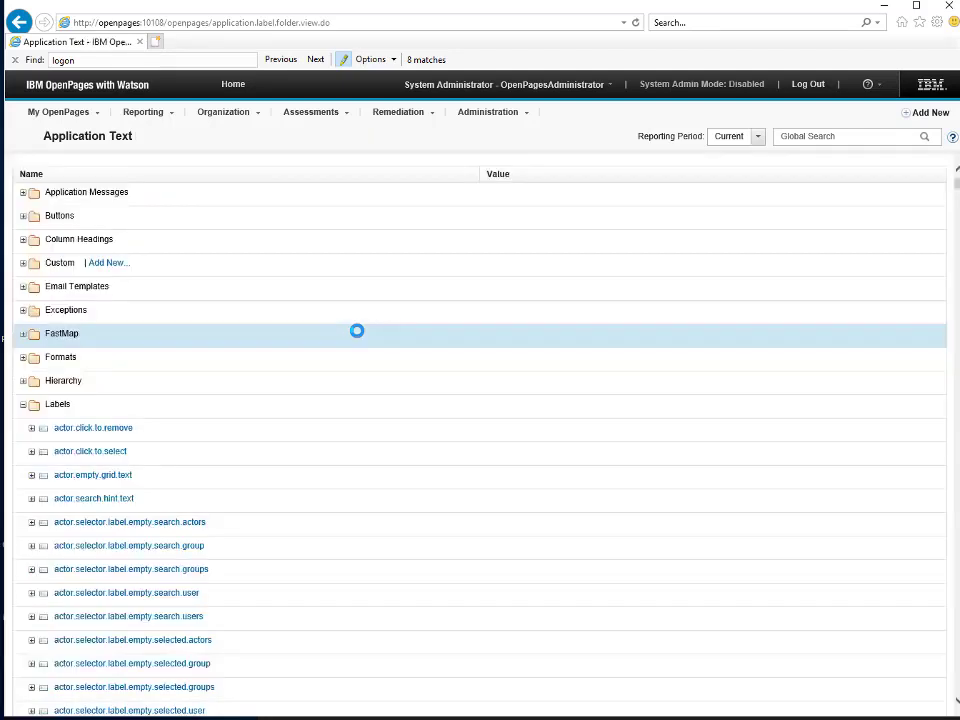
Step: Search 'logon' and expand com.label.logon.privacy.link, checking en_GB reads 'Privacy Statement'
click(122, 59)
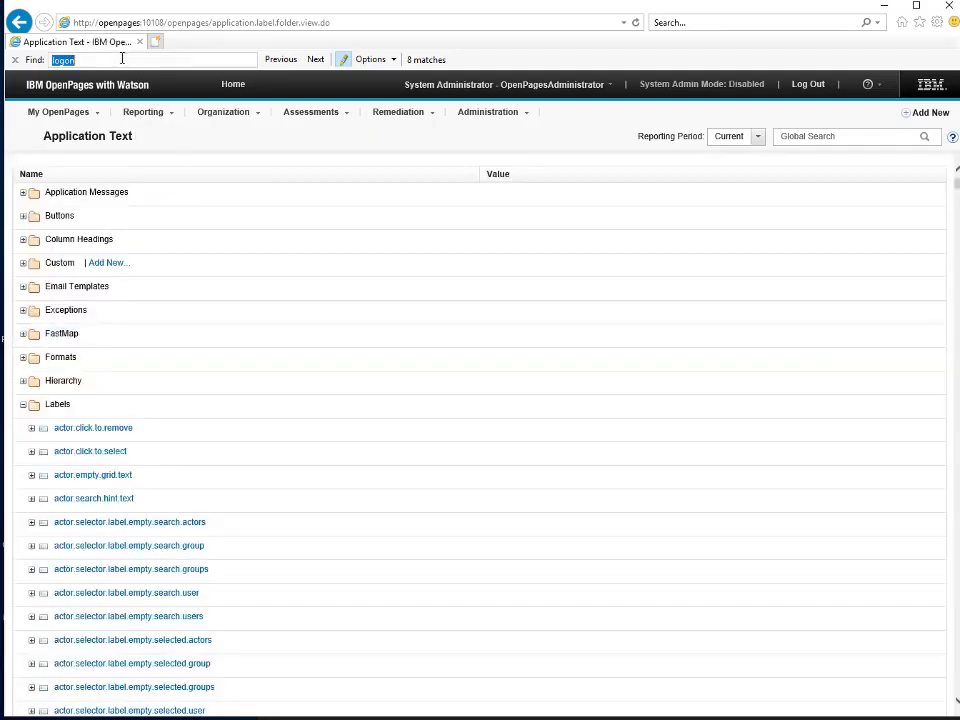
key(BackSpace)
text(logon)
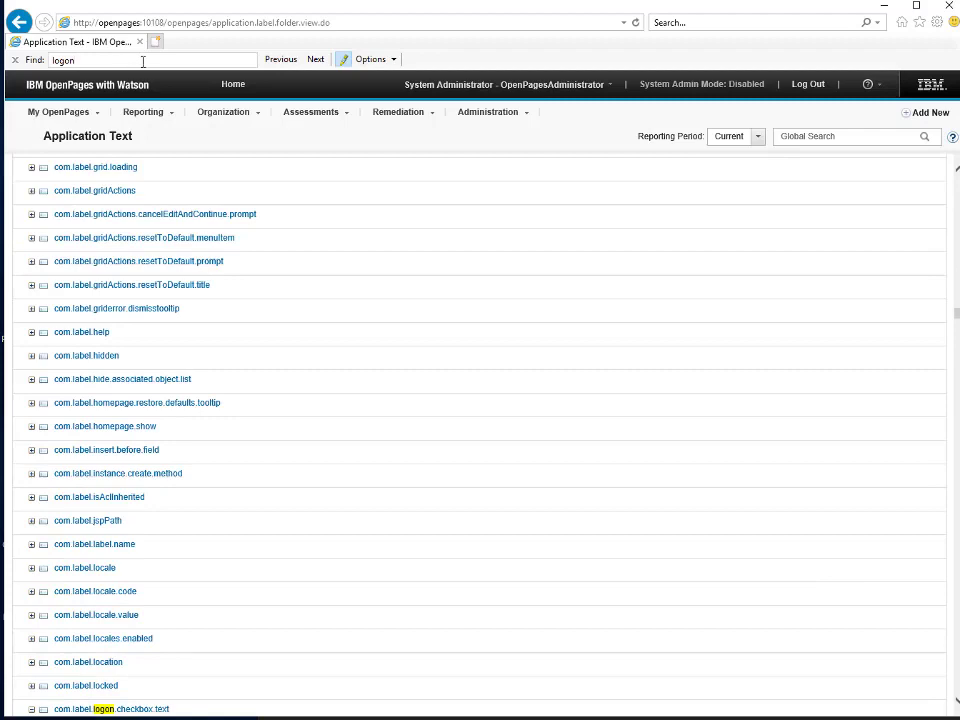
scroll(168, 537, down, 4)
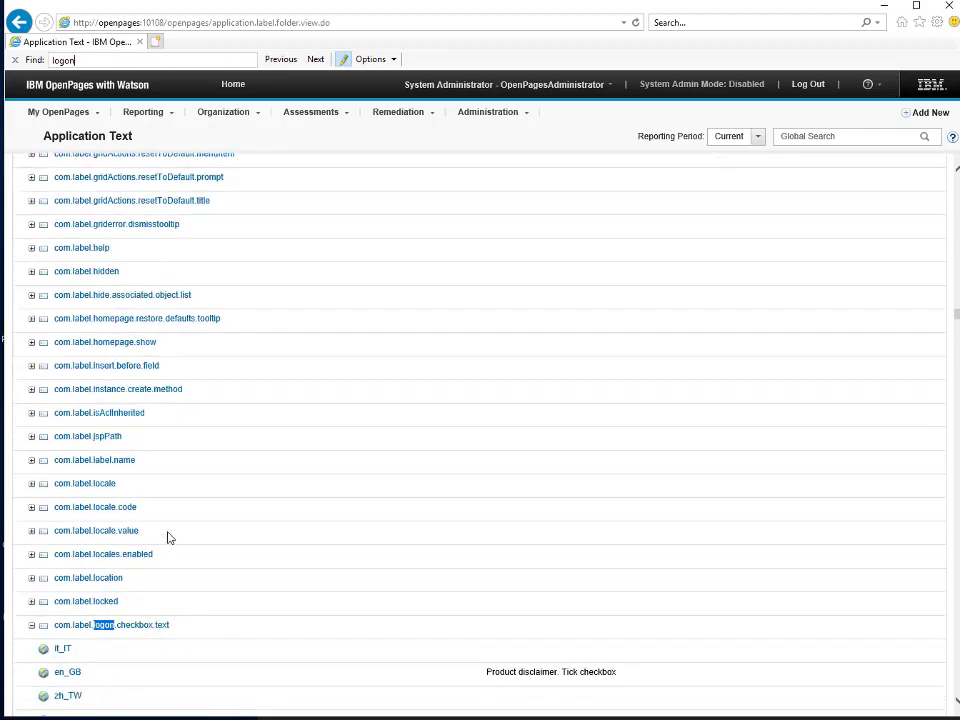
scroll(168, 537, down, 3)
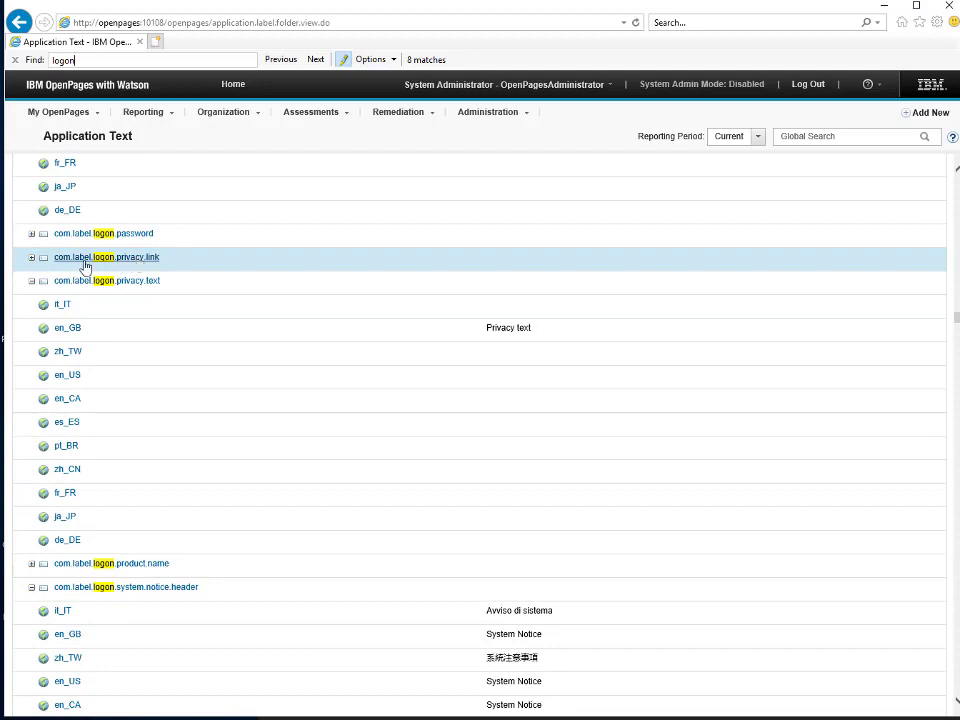
click(31, 259)
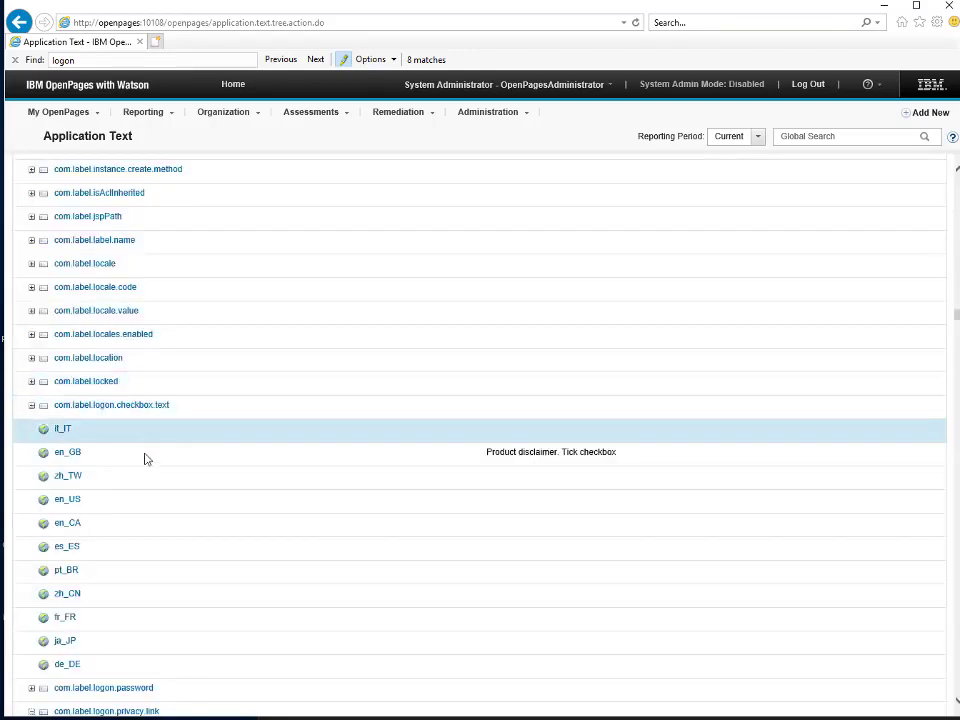
scroll(152, 505, down, 2)
scroll(161, 452, down, 2)
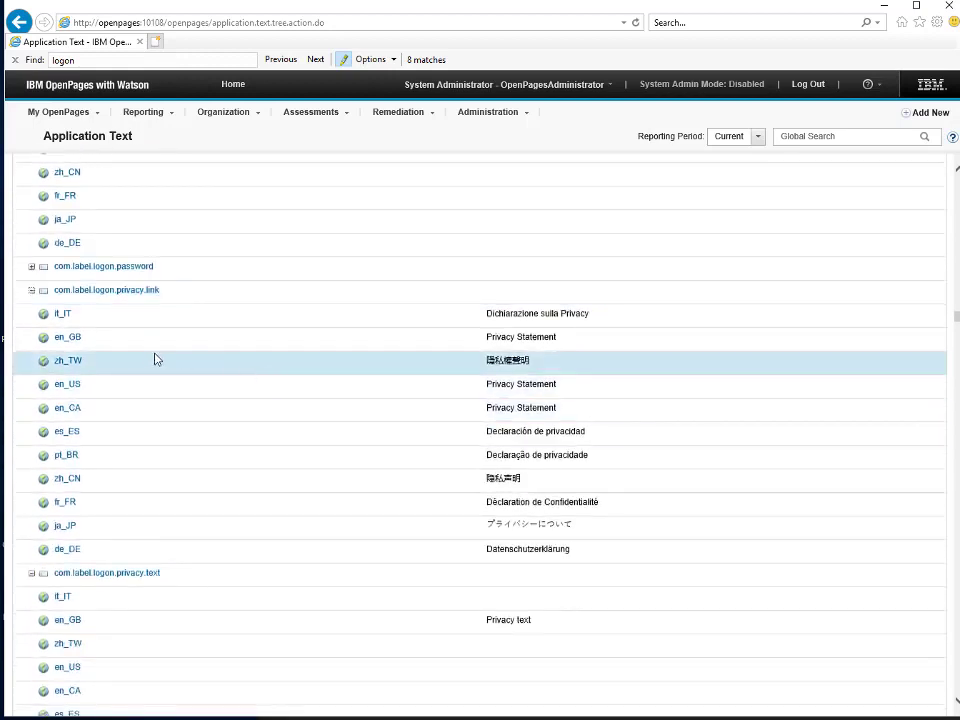
drag(557, 341, 493, 347)
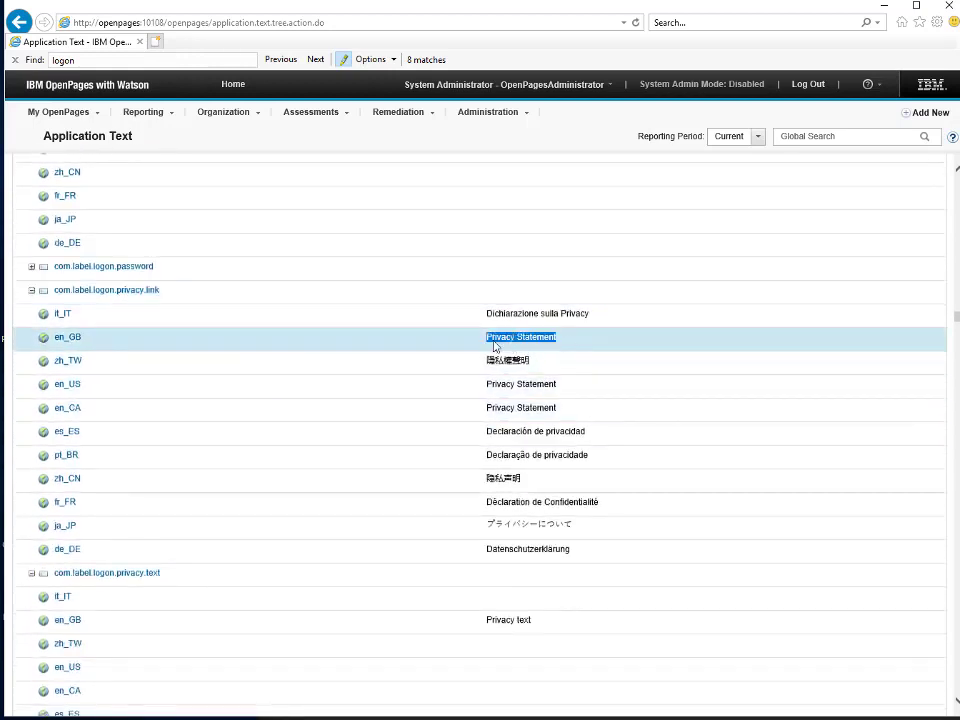
click(481, 342)
scroll(540, 347, up, 3)
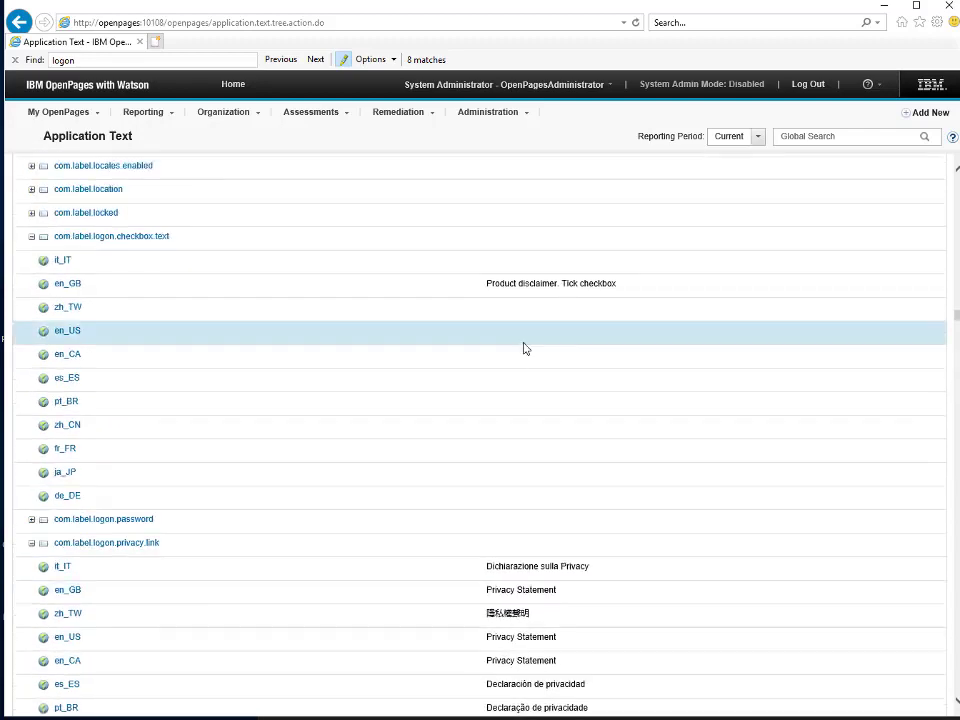
click(481, 114)
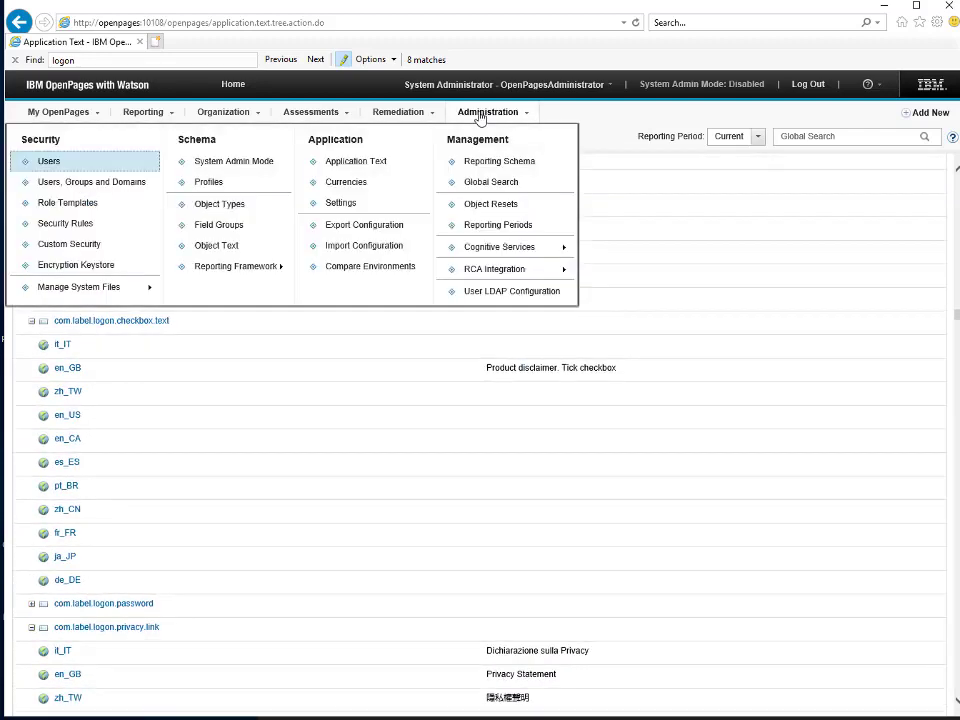
click(345, 206)
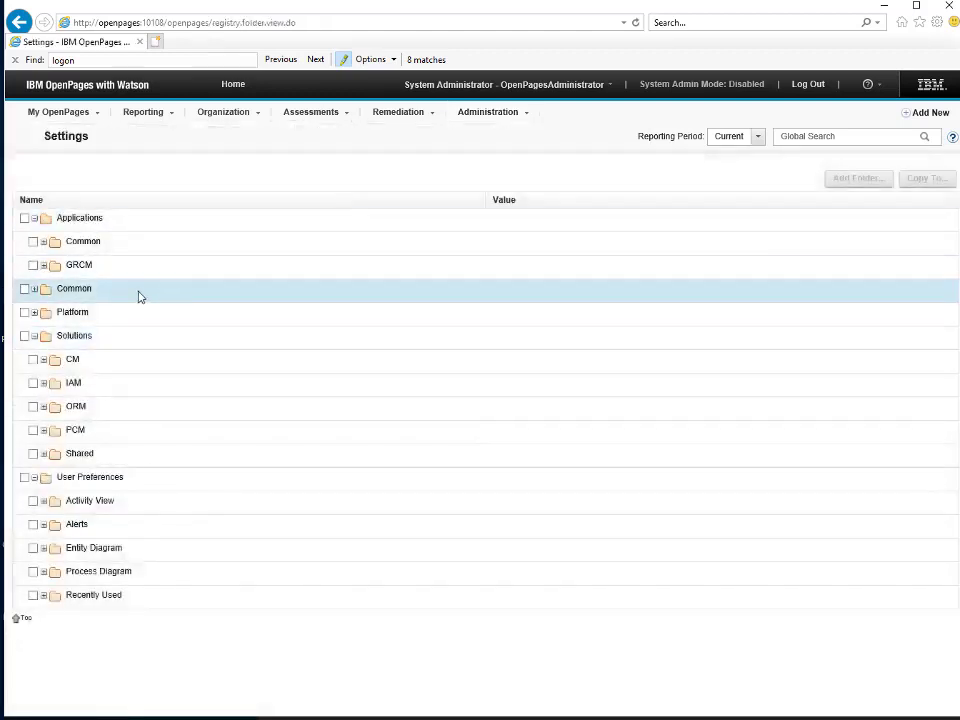
click(43, 243)
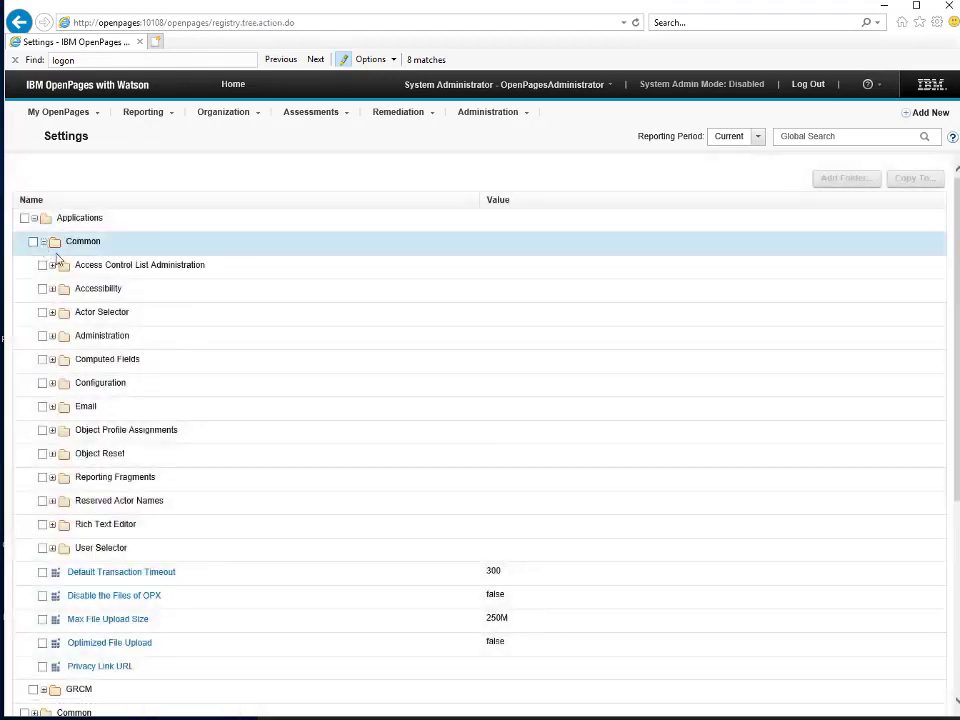
scroll(244, 527, down, 3)
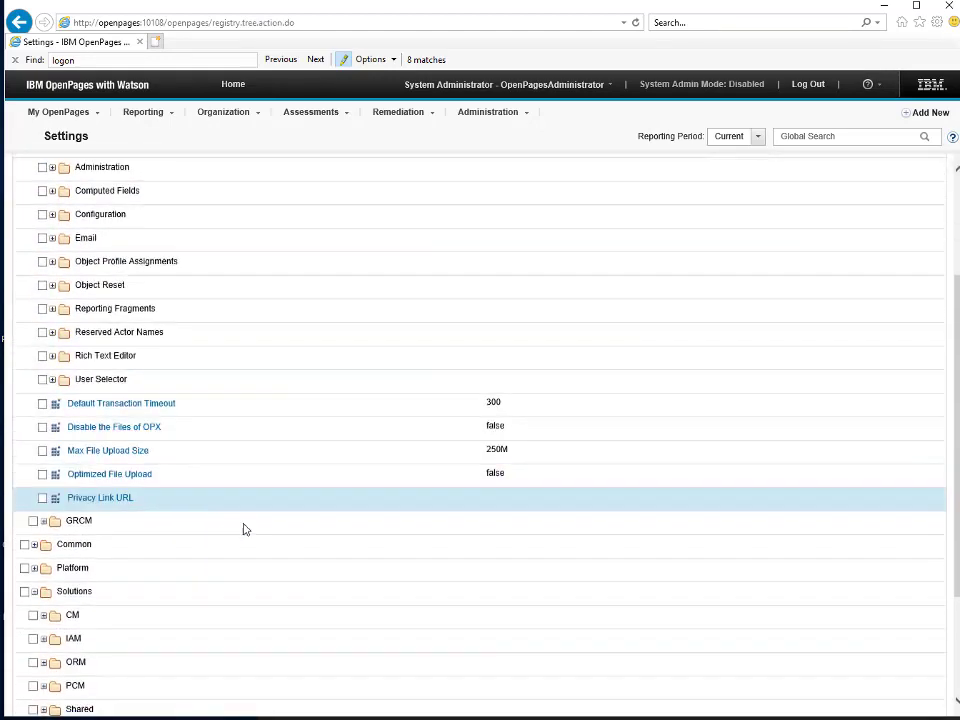
click(100, 498)
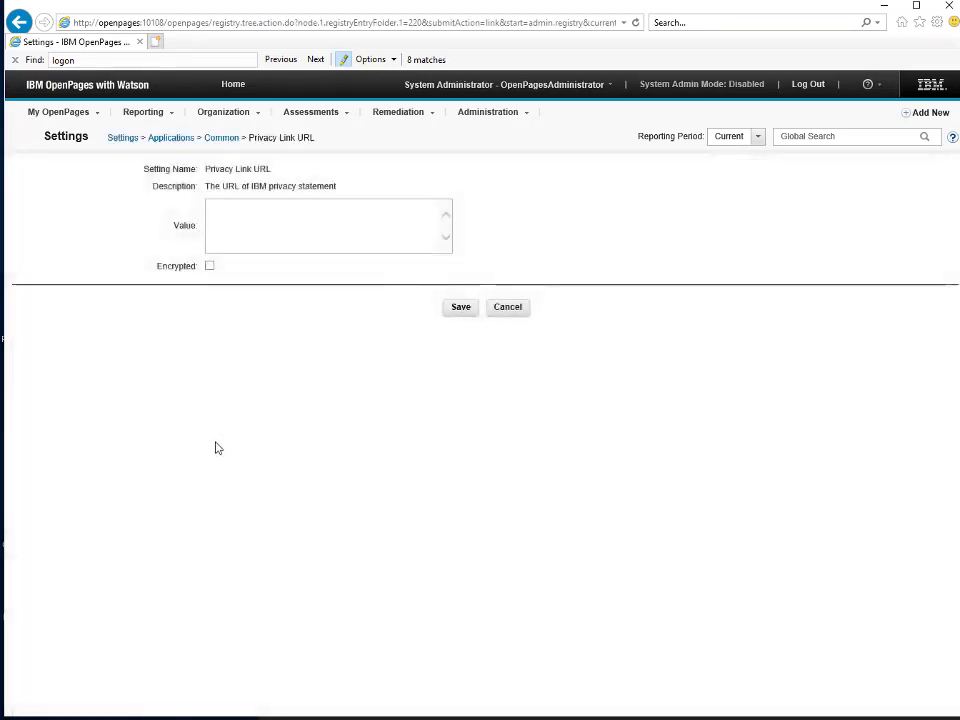
text(htt)
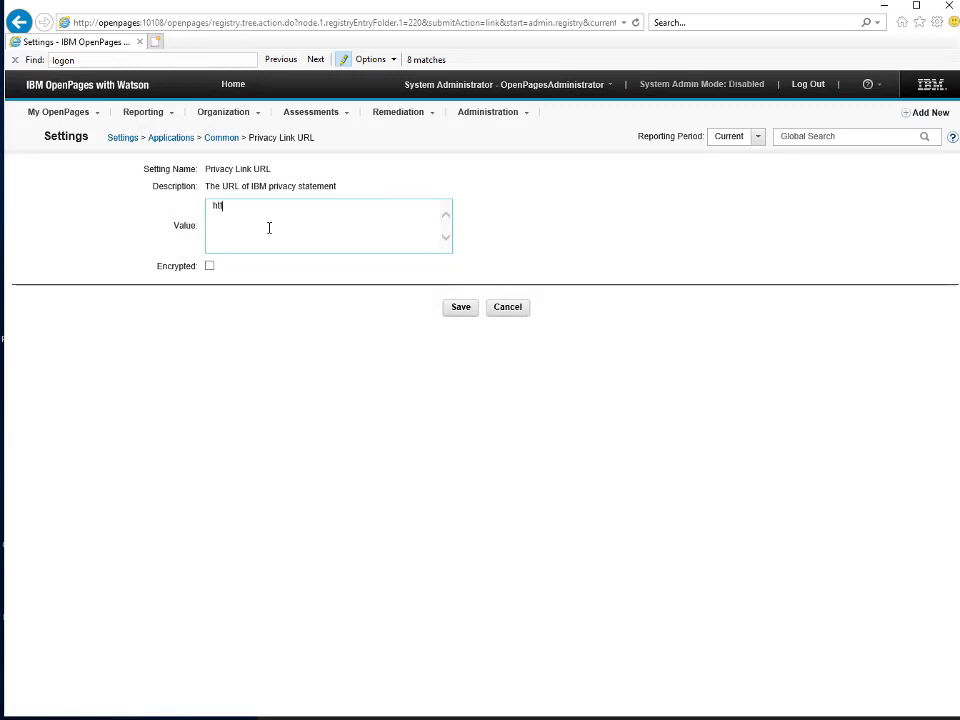
text(p://myprivacylink.com)
click(459, 309)
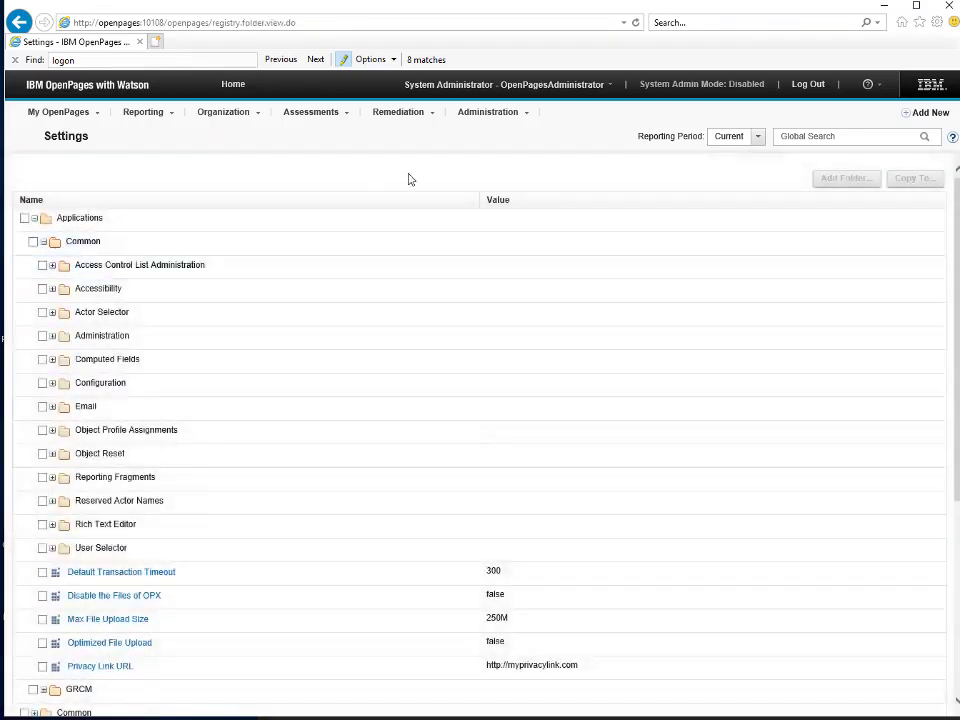
Step: Log out and tick the Product disclaimer checkbox on the customised login page
click(812, 85)
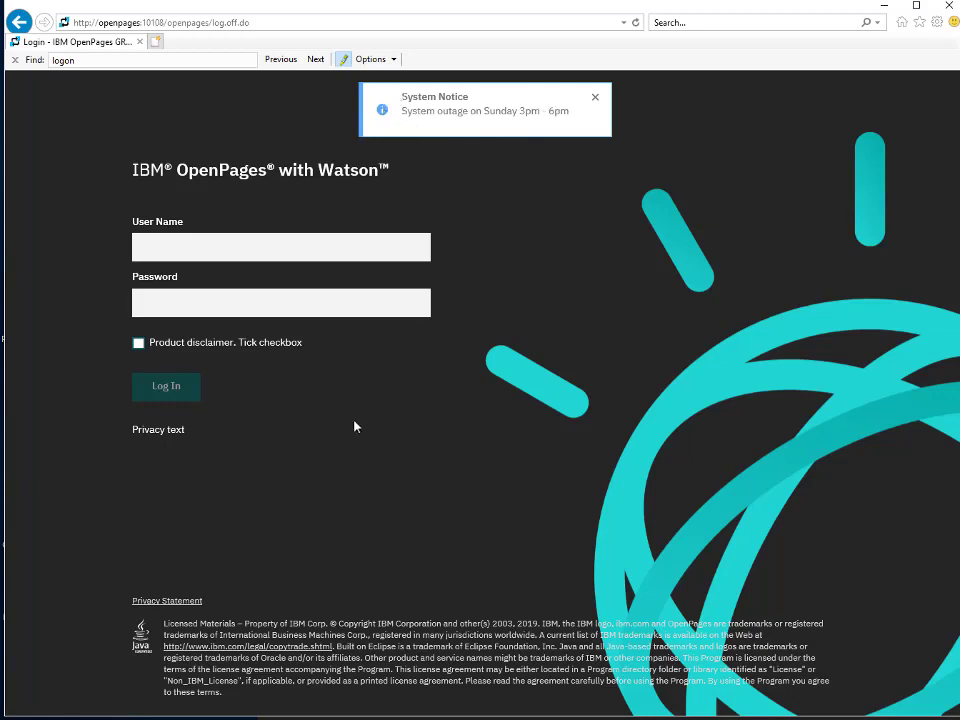
click(139, 344)
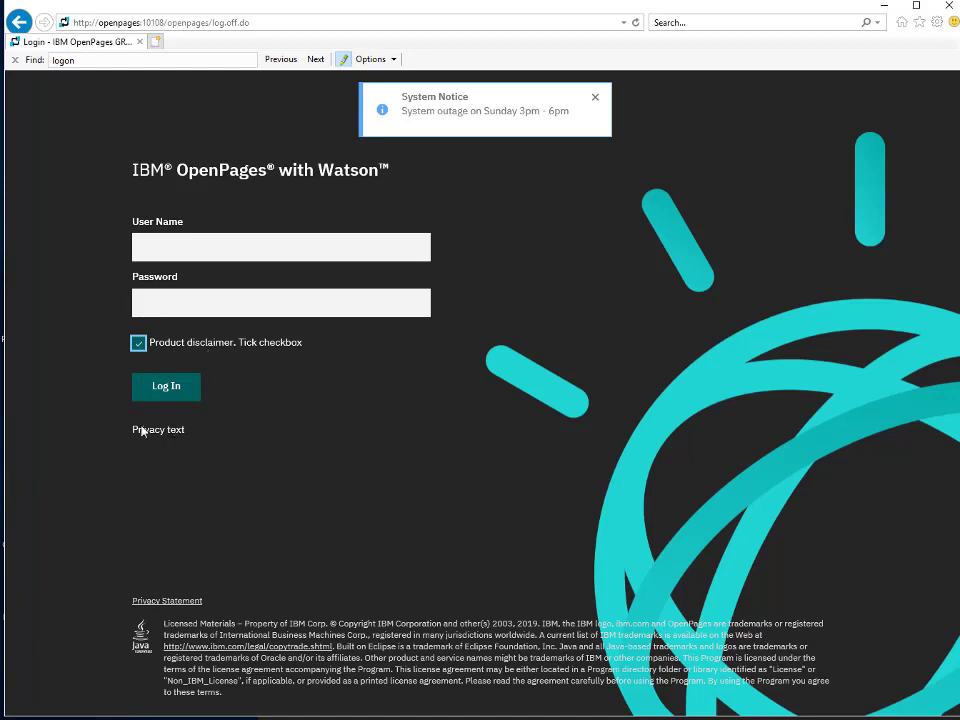